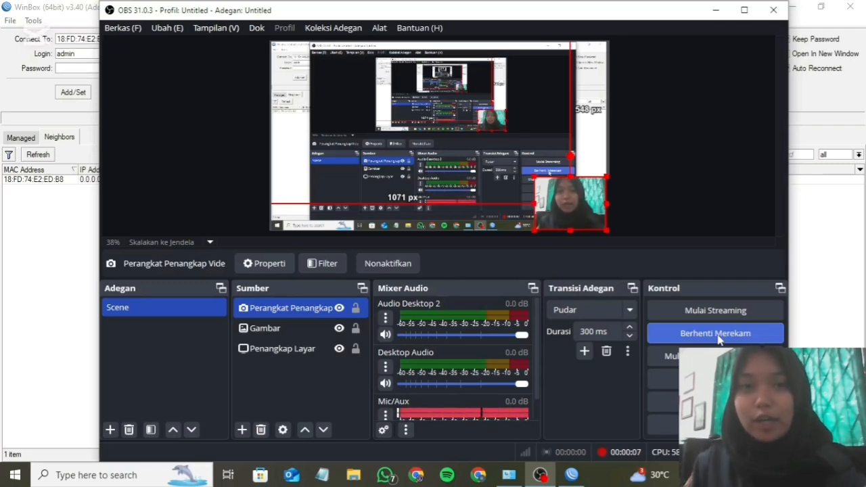
Step: Switch to WinBox and connect to the neighboring MikroTik router as admin, dismissing the password change and leftover DHCP Client window
click(721, 11)
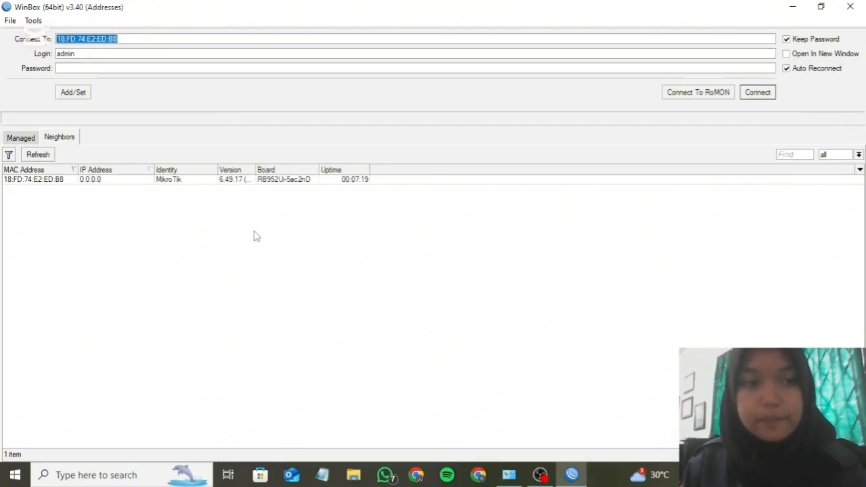
click(95, 183)
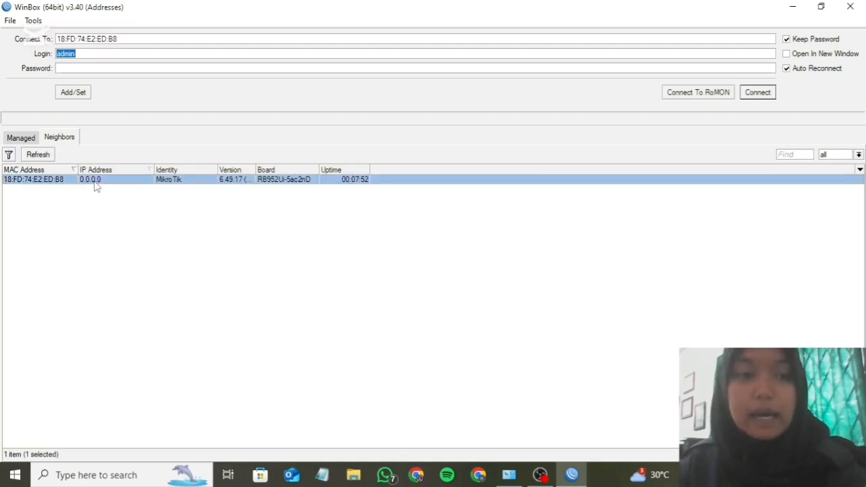
click(767, 95)
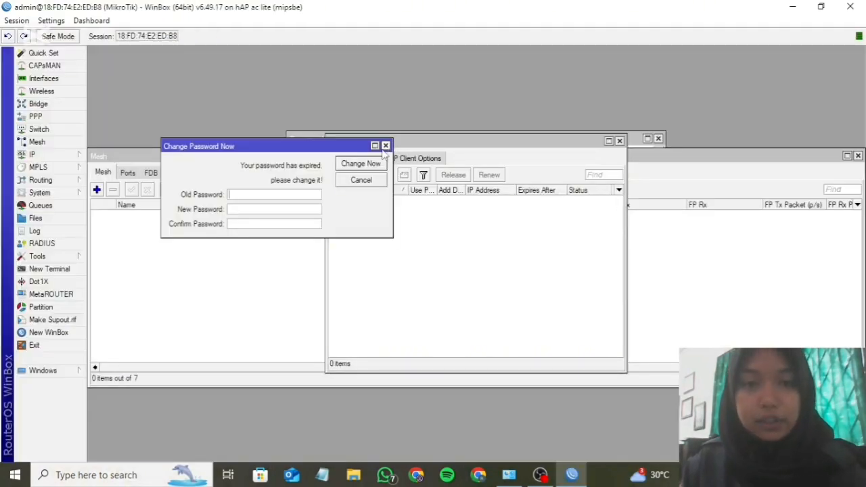
click(385, 146)
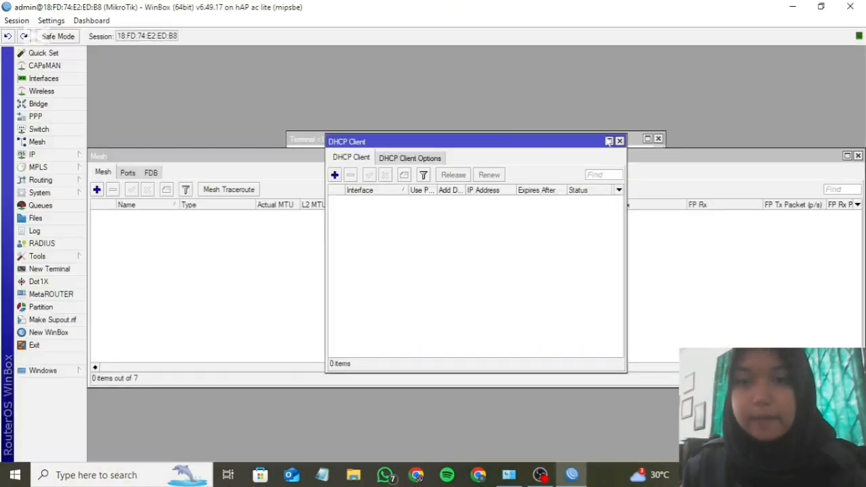
click(619, 140)
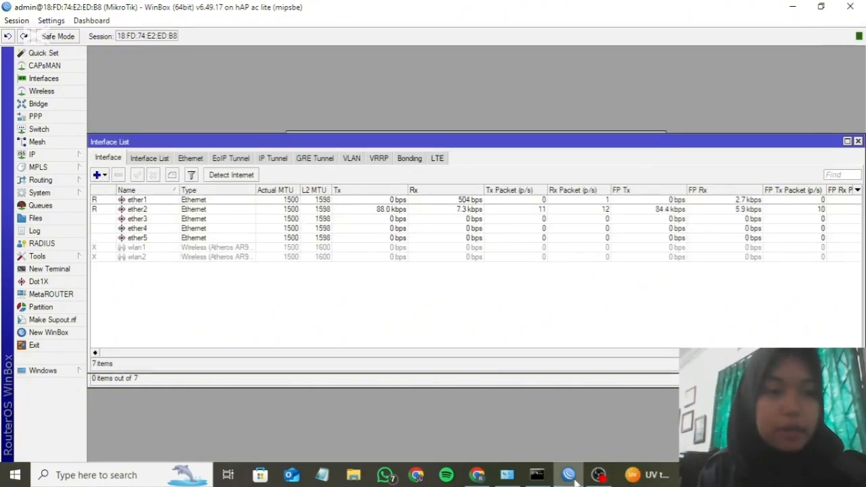
Step: Set the router's system identity to the administrator's first name and apply it
click(73, 195)
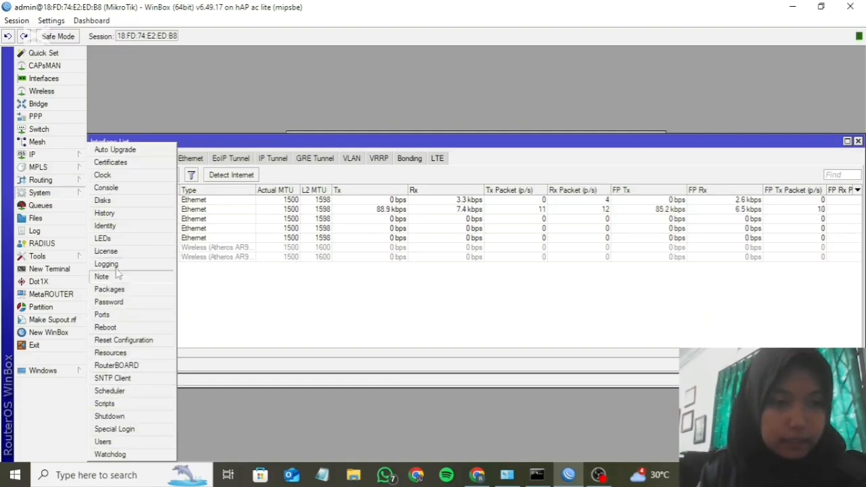
click(105, 226)
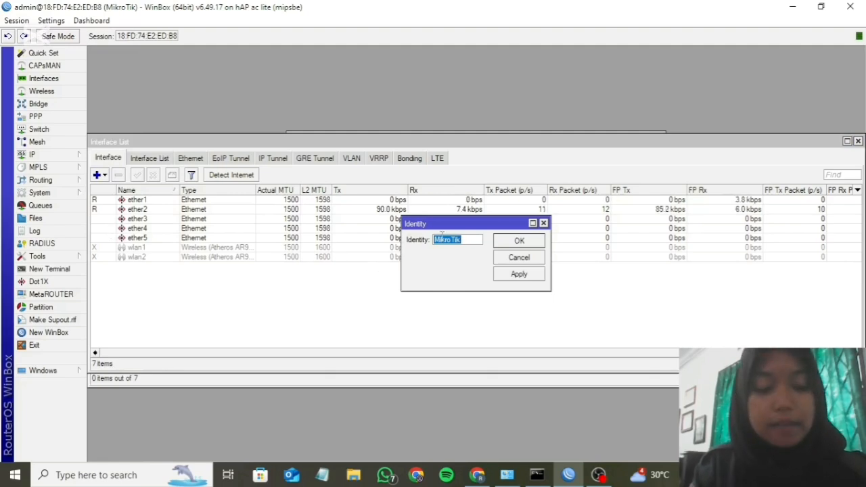
text(Mash)
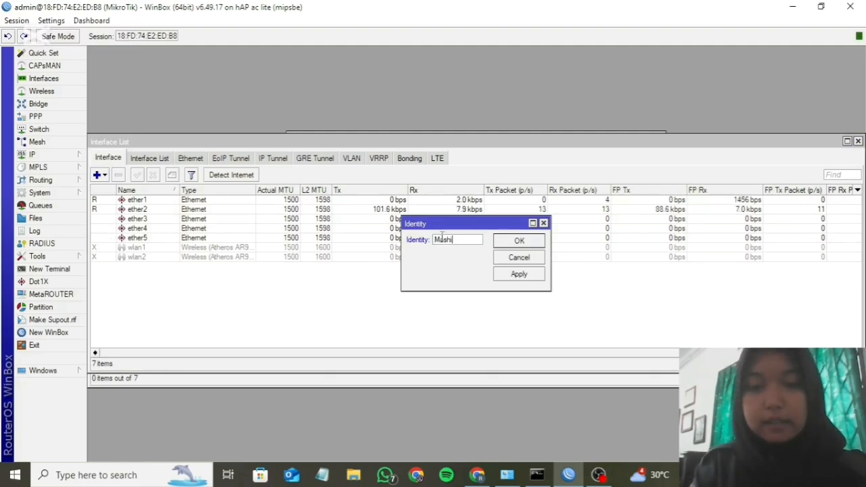
text(ita)
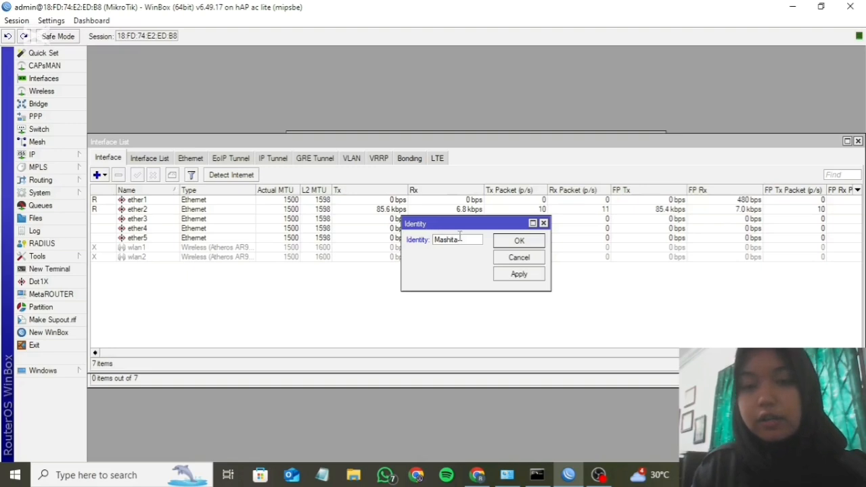
click(526, 277)
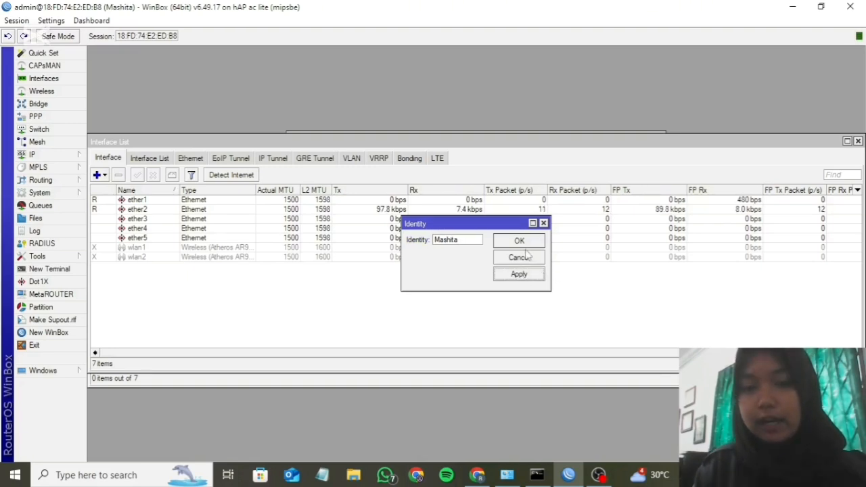
click(519, 241)
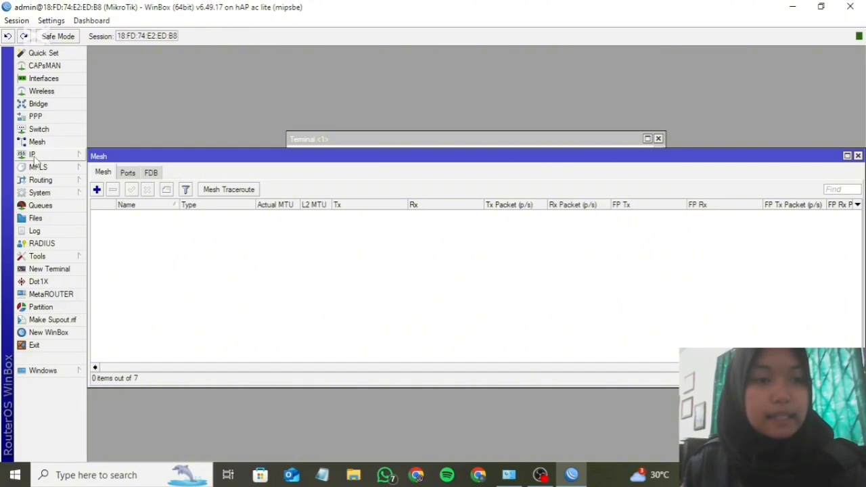
Step: Add the comment INTERNET to the ether1 interface in the interface list
click(44, 79)
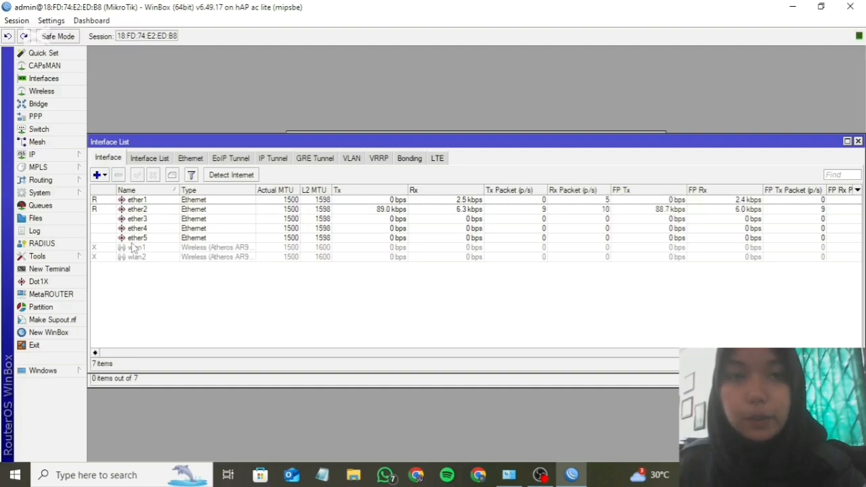
click(123, 203)
double_click(123, 202)
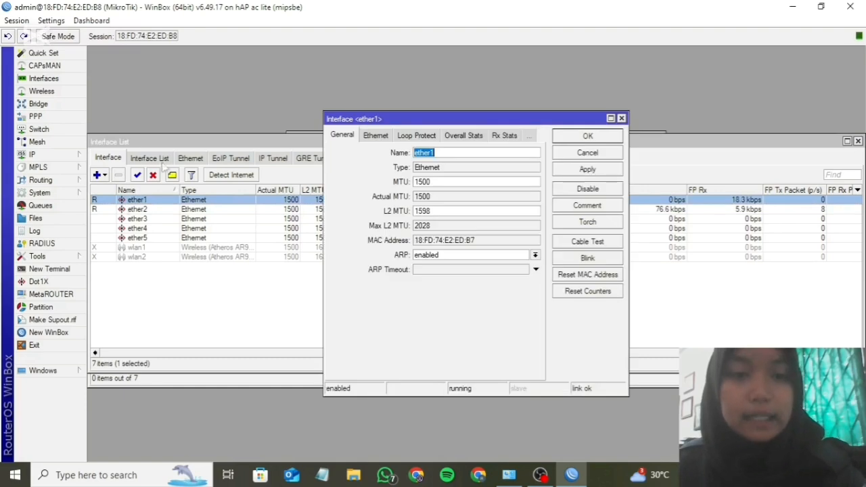
click(596, 210)
text(I)
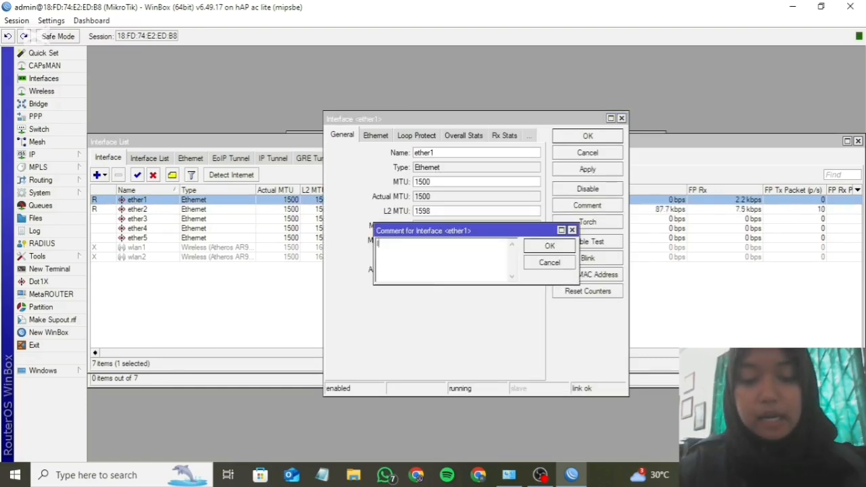
text(NTE)
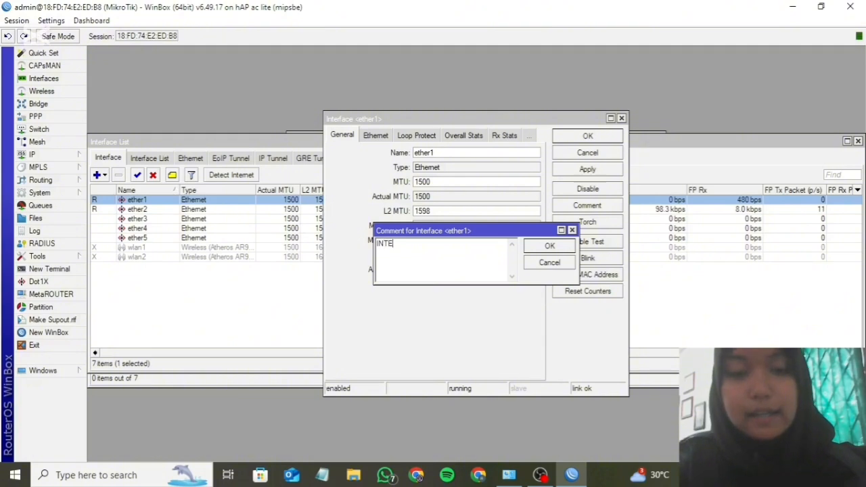
text(RNET)
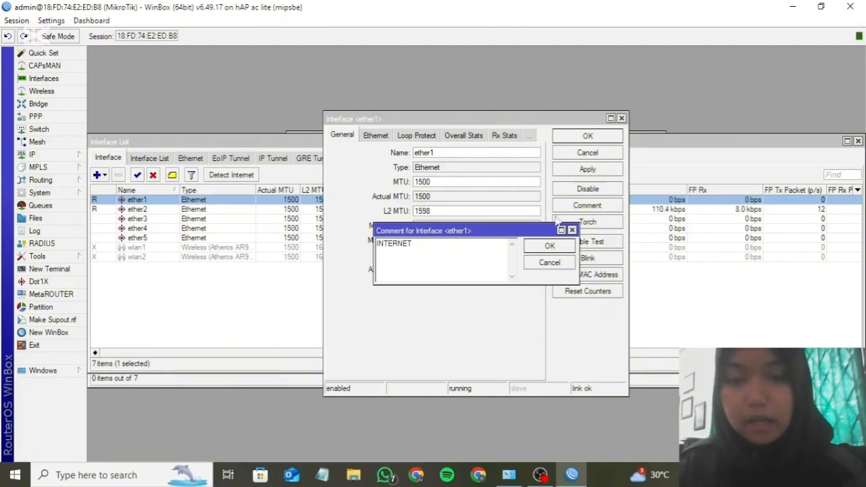
click(546, 246)
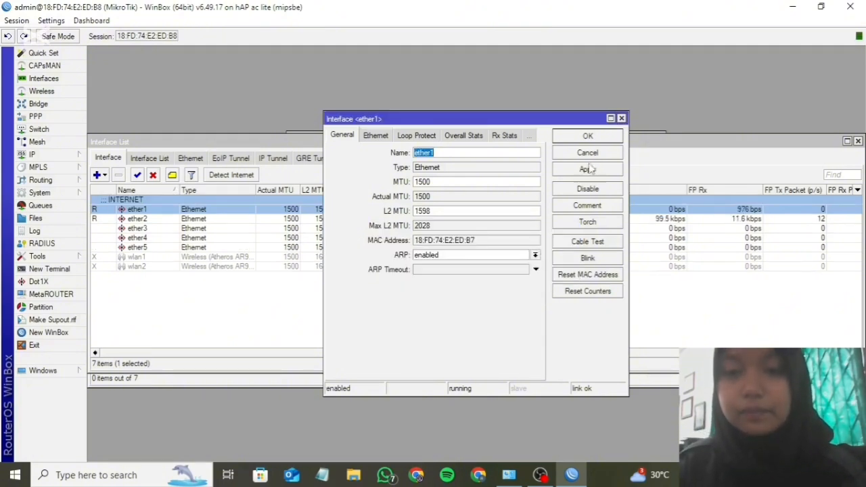
click(588, 136)
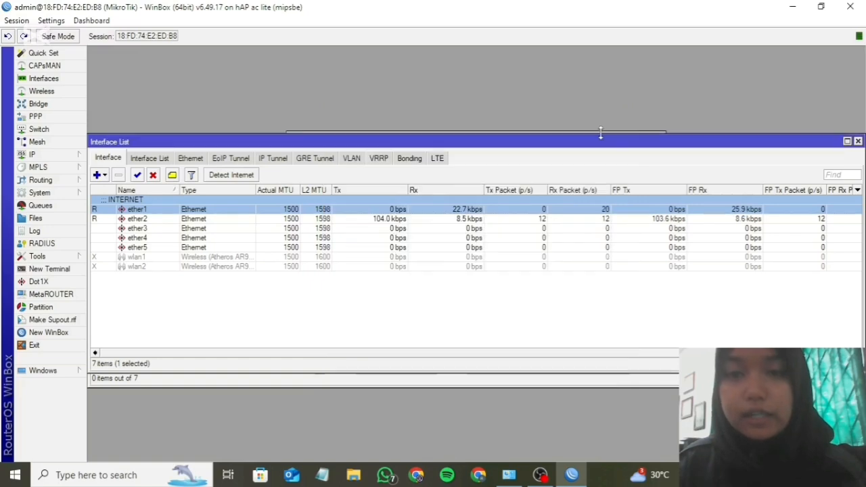
Step: Add the comment LAN to the ether2 interface
double_click(193, 219)
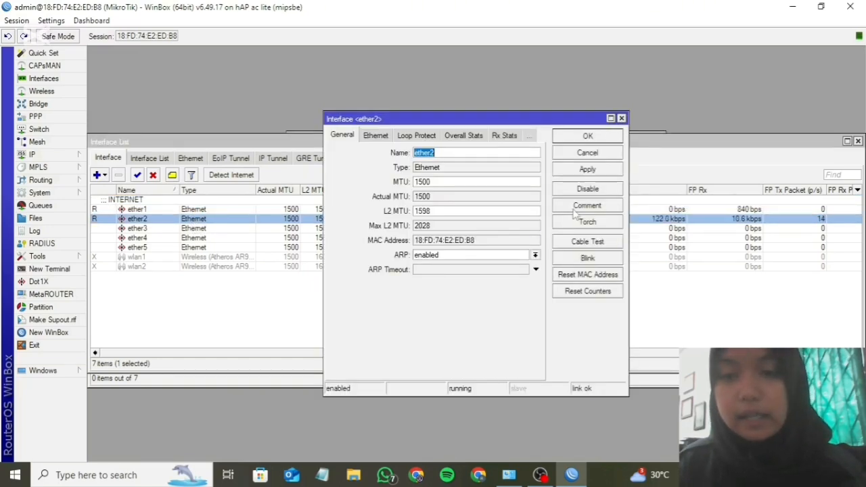
click(579, 208)
text(L)
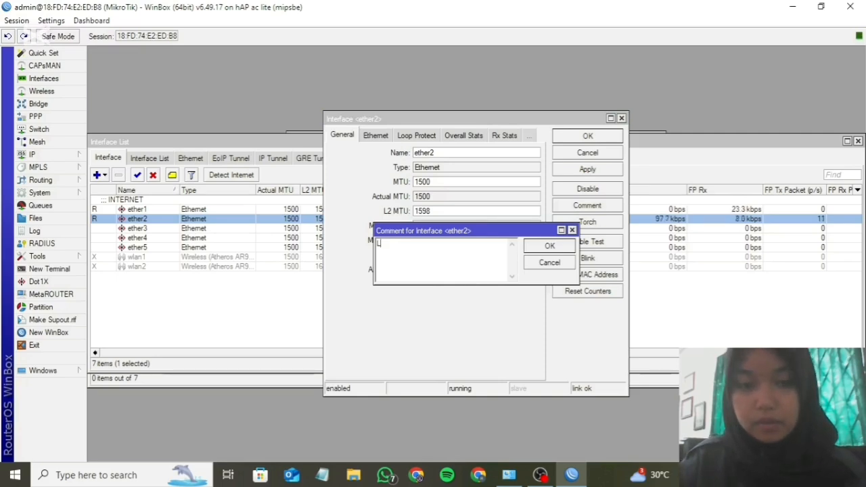
text(aAN)
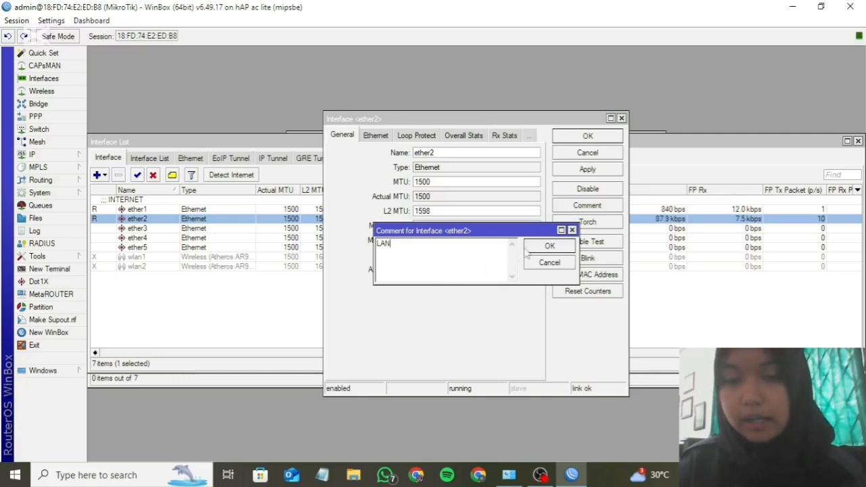
click(549, 245)
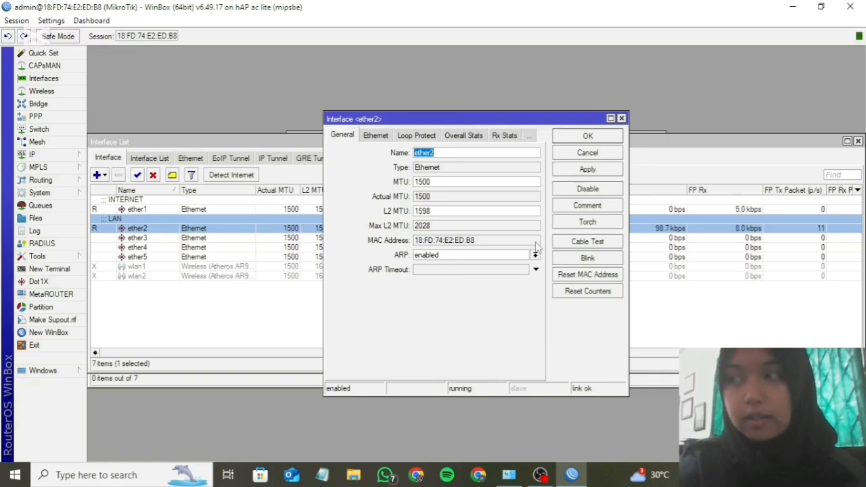
click(604, 136)
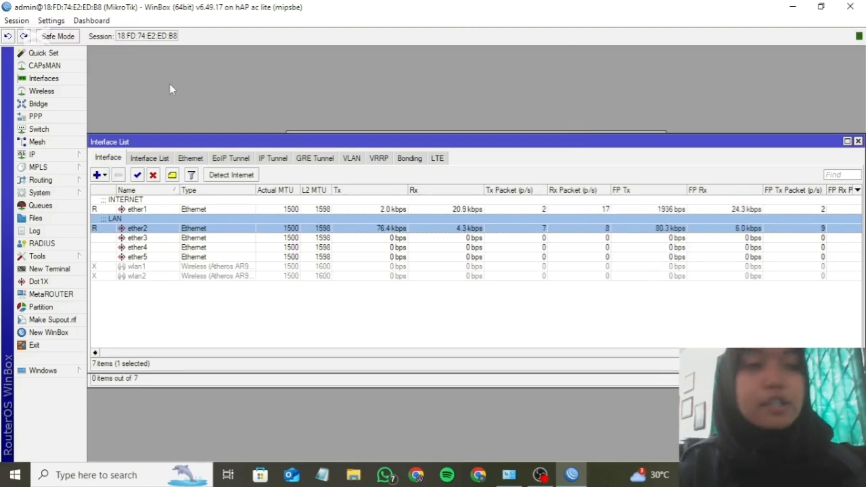
Step: Create a DHCP client on ether1, keeping peer DNS, peer NTP and the default route enabled
click(53, 155)
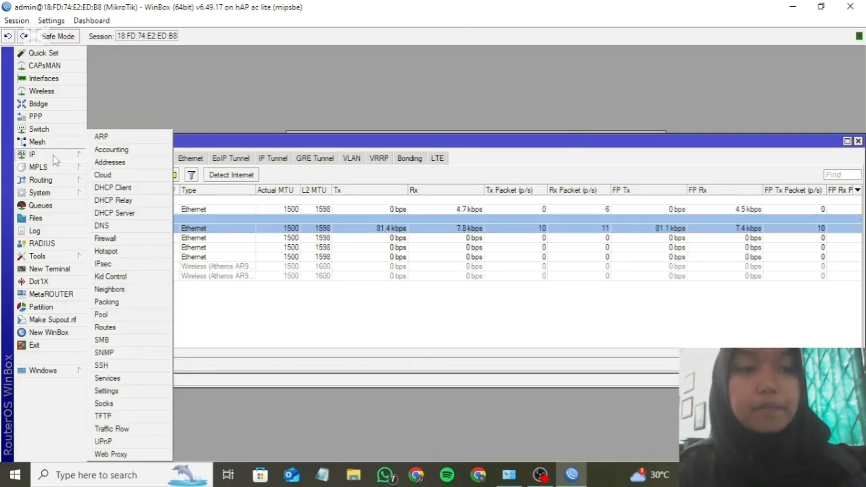
click(142, 189)
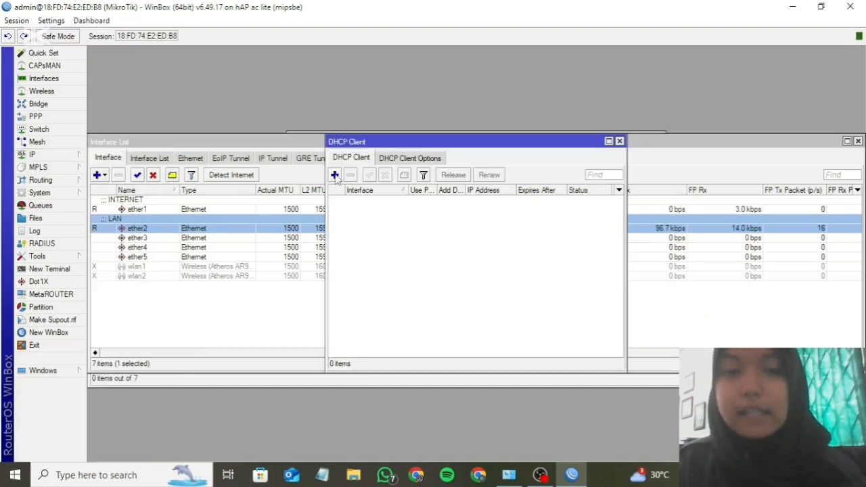
click(335, 176)
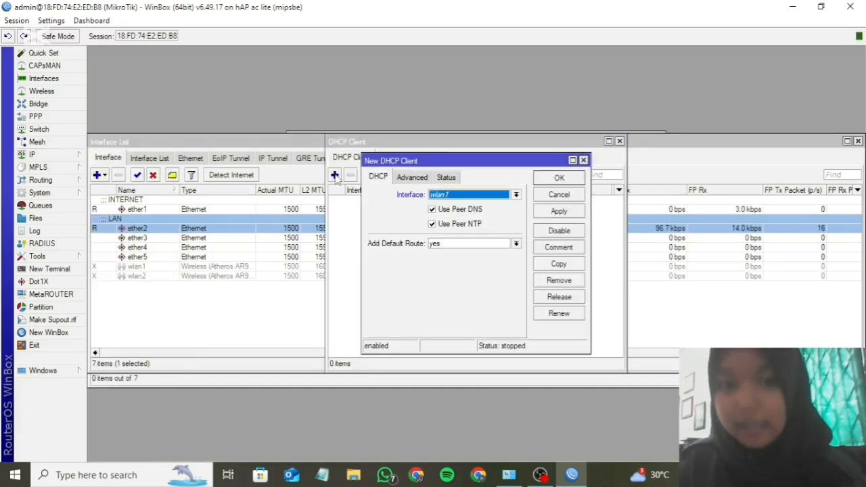
click(499, 195)
click(494, 206)
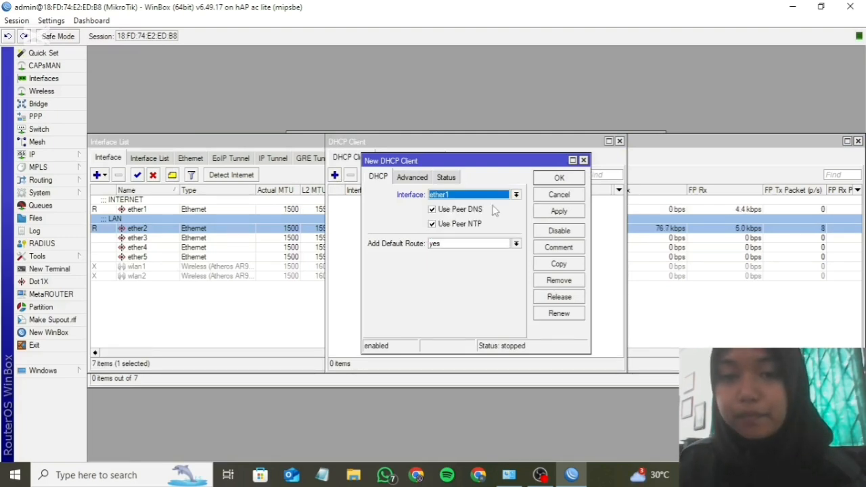
click(543, 213)
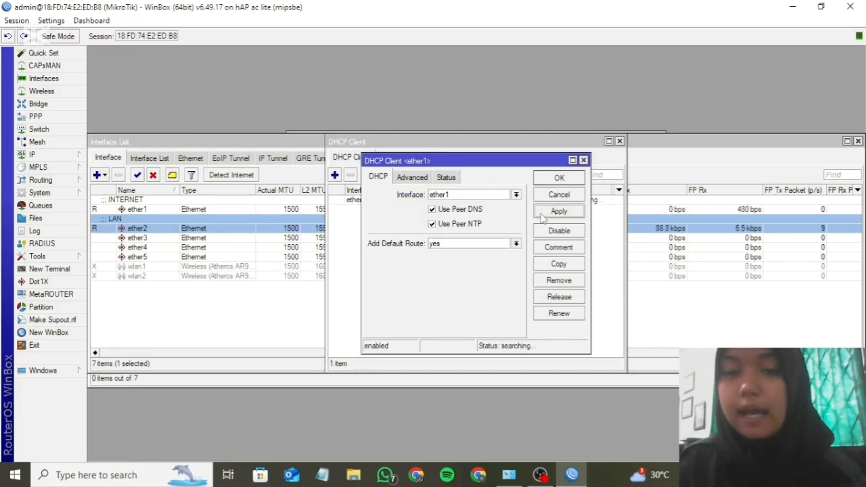
click(560, 178)
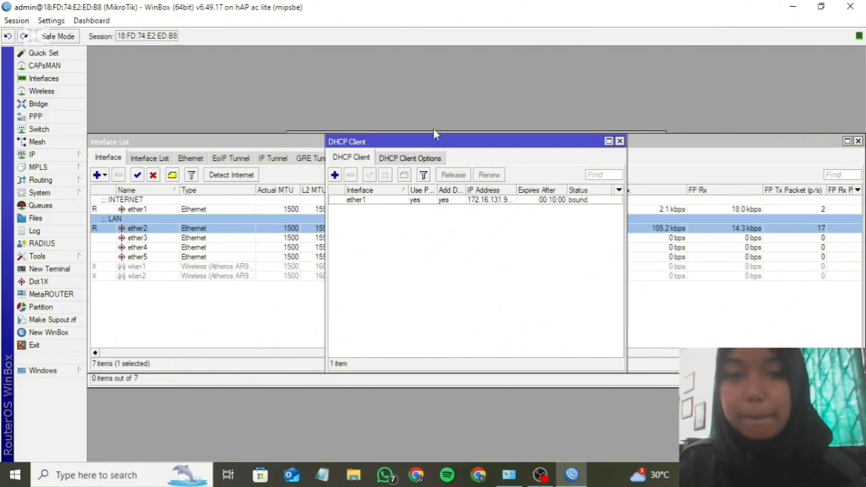
Step: Set the router's DNS server to 8.8.8.8 and save the DNS settings
click(67, 158)
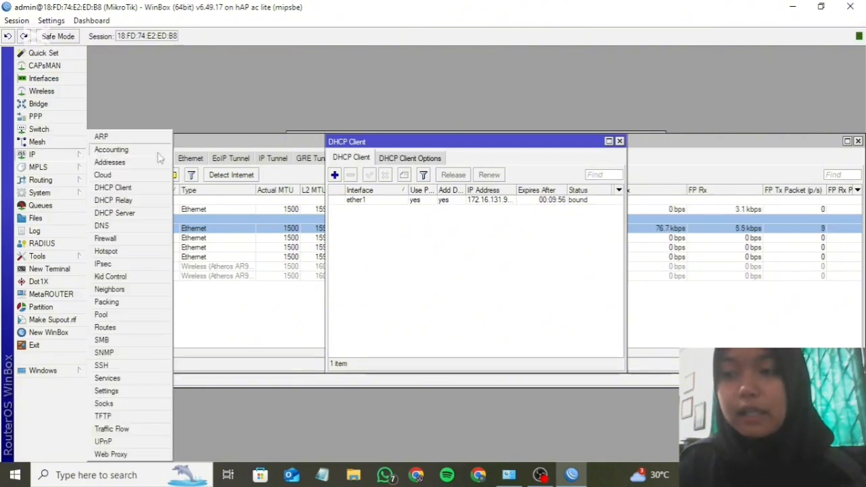
click(131, 228)
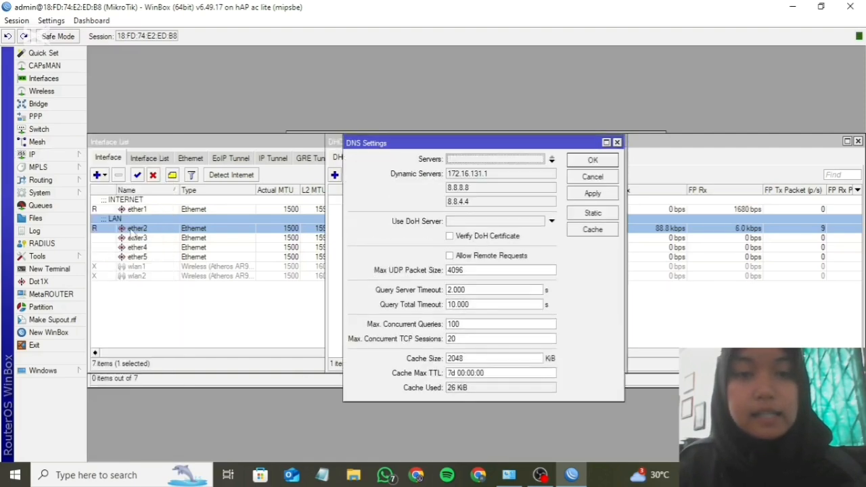
click(487, 159)
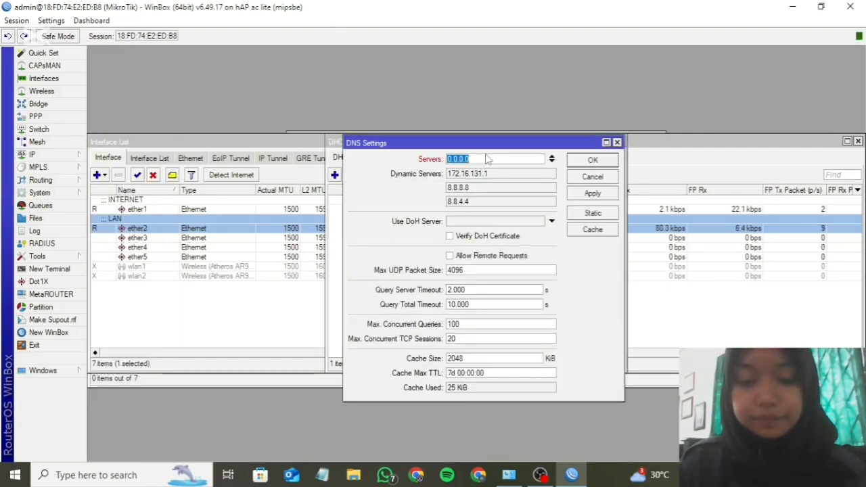
text(8.8.8.8)
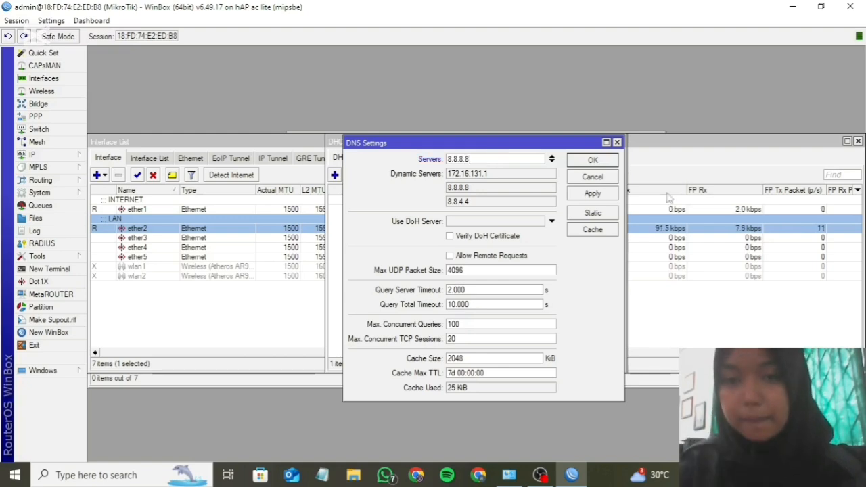
click(593, 194)
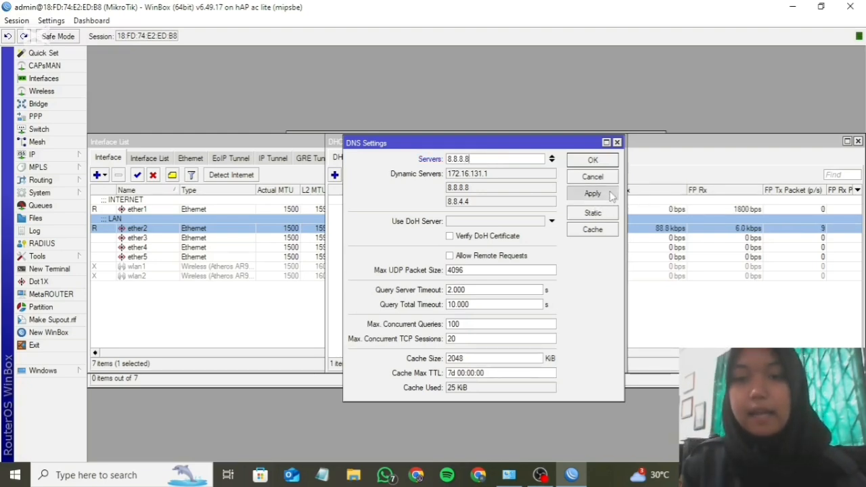
click(593, 161)
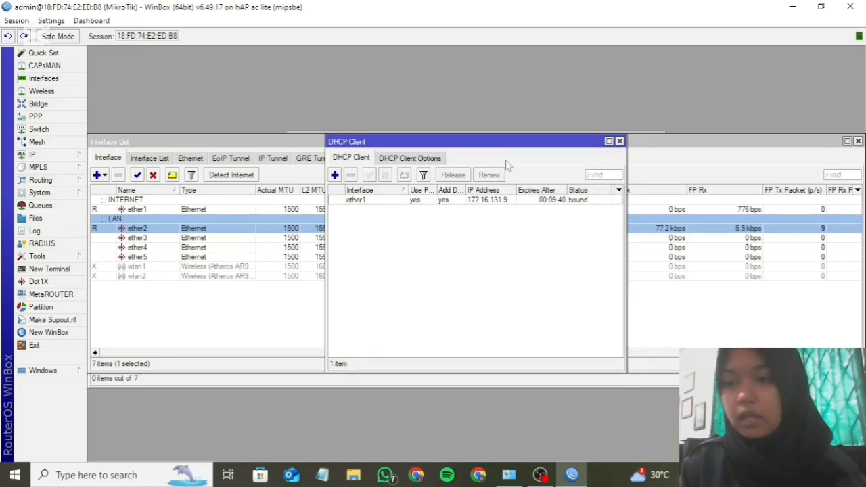
Step: Start a new firewall NAT rule on the srcnat chain with ether1 as the out interface
click(67, 154)
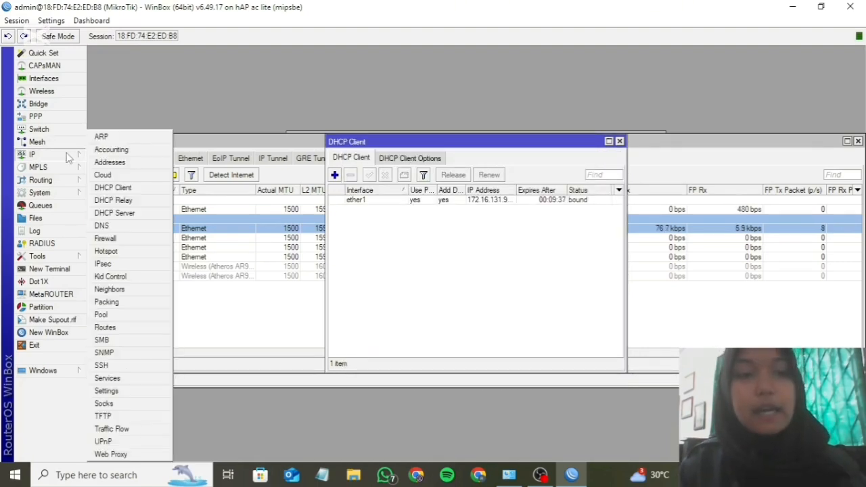
click(135, 238)
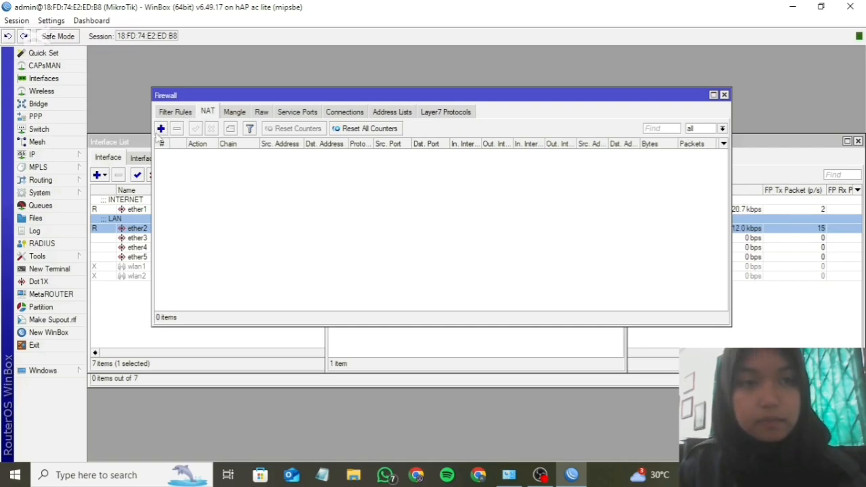
click(179, 113)
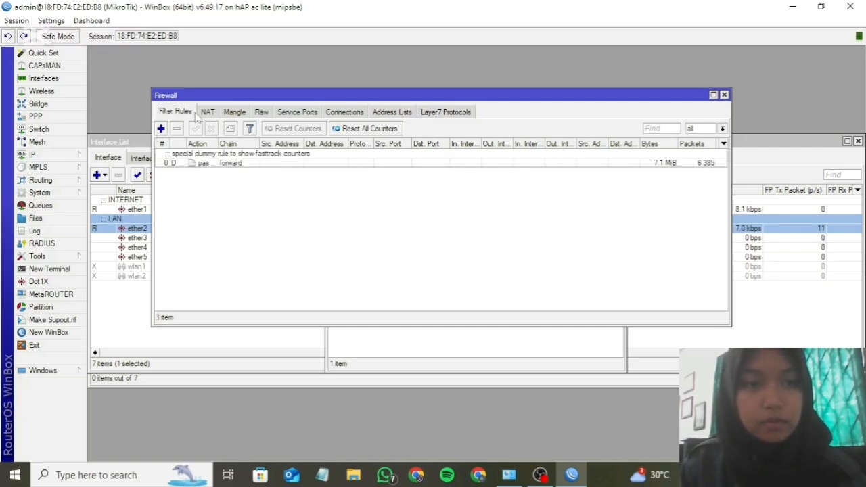
click(208, 113)
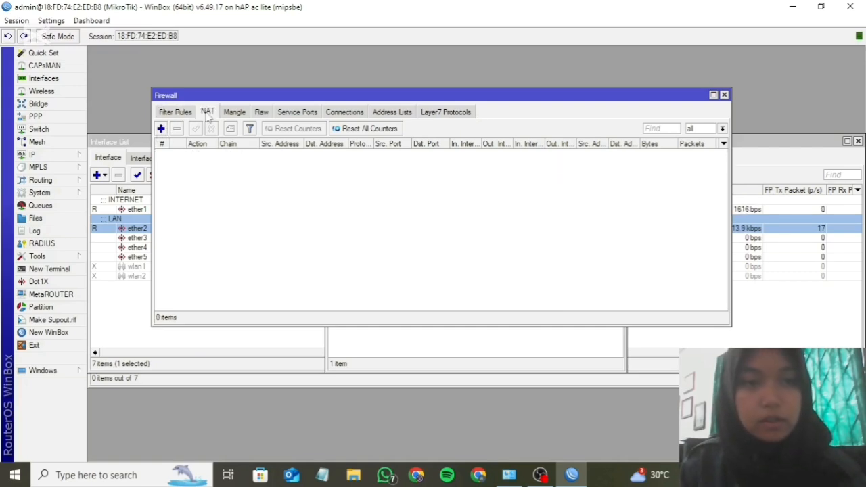
click(161, 129)
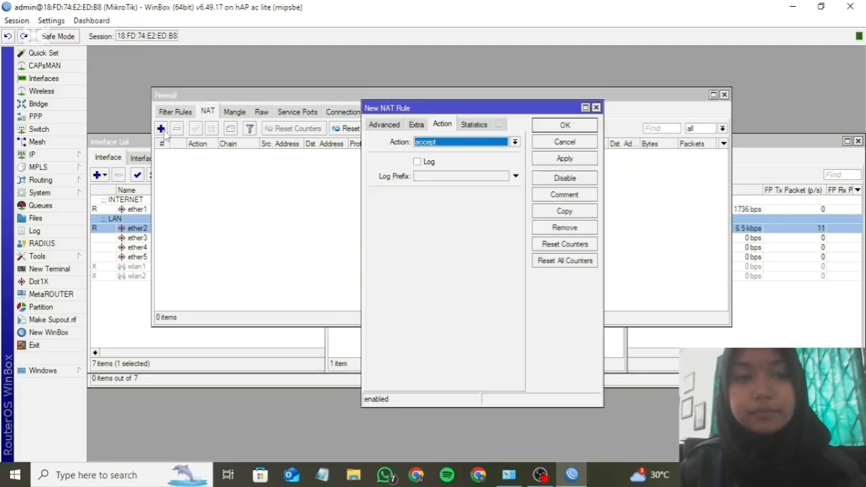
click(389, 127)
click(389, 128)
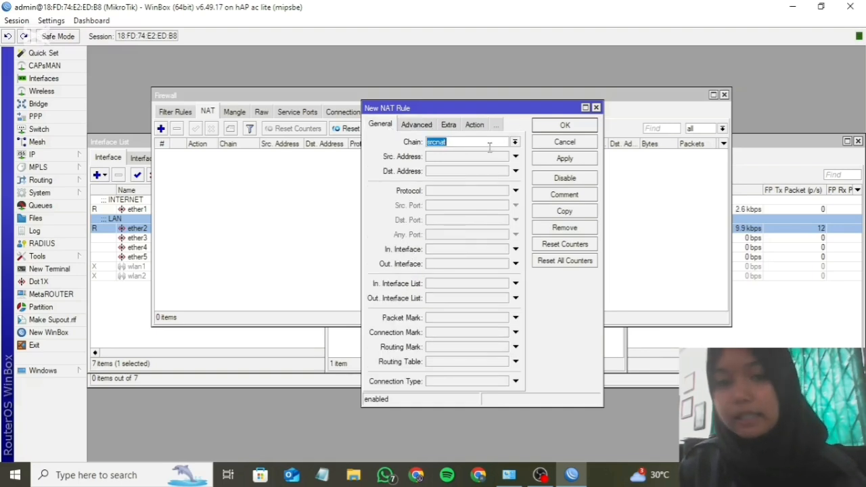
click(481, 267)
click(481, 266)
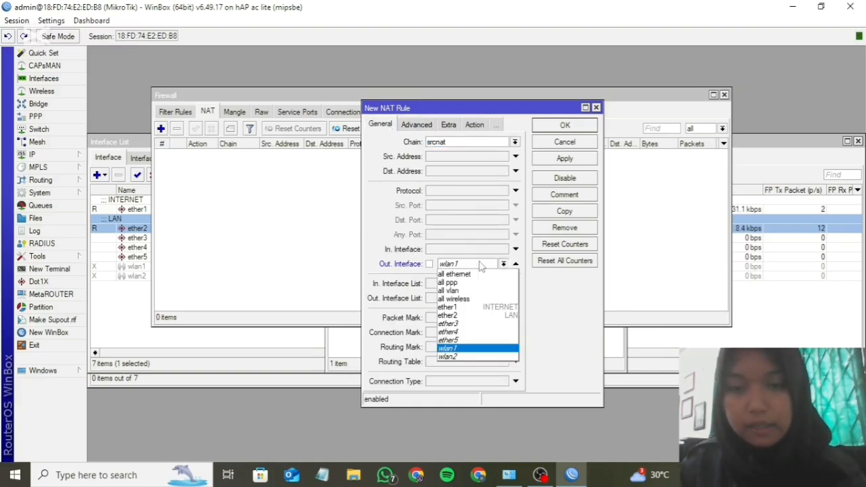
click(479, 308)
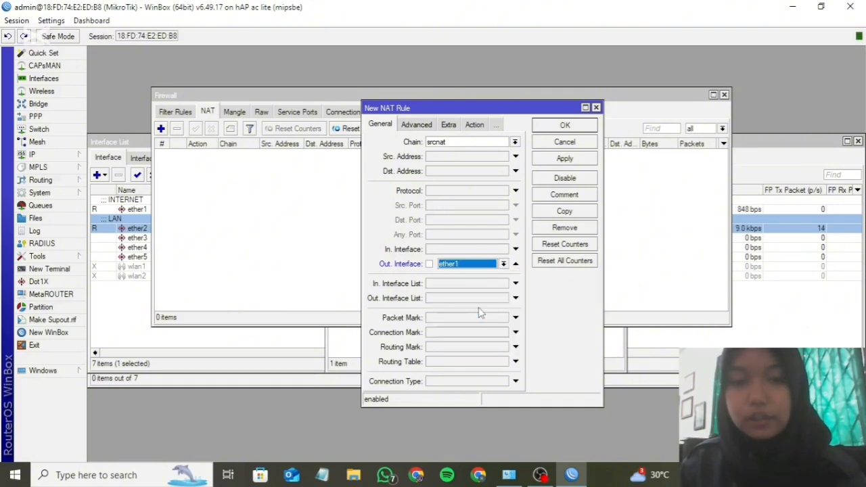
Step: Set the NAT rule's action to masquerade and save the rule
click(476, 124)
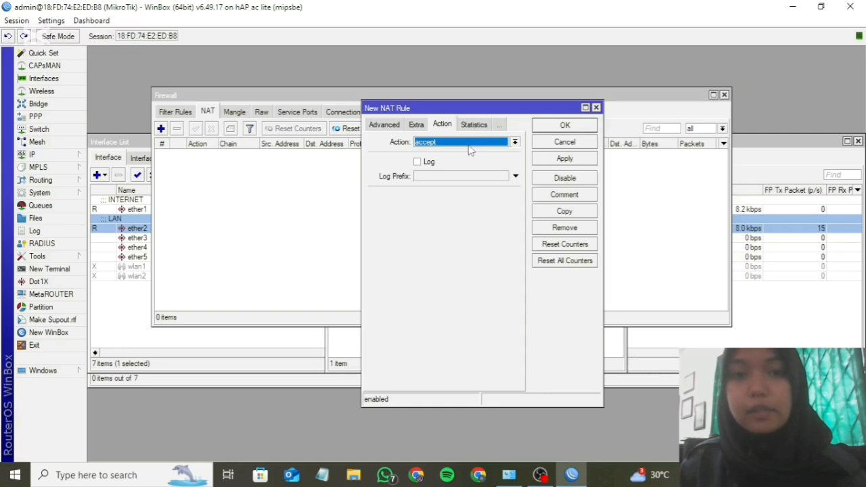
click(467, 144)
click(469, 203)
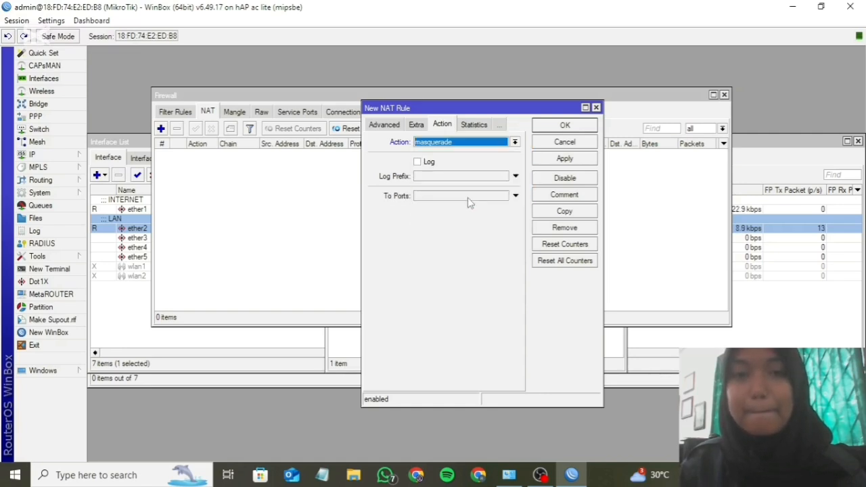
click(572, 159)
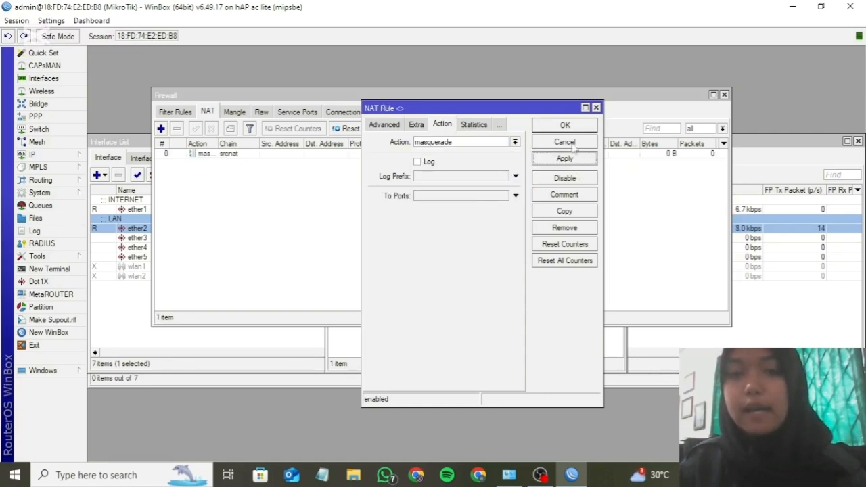
click(574, 130)
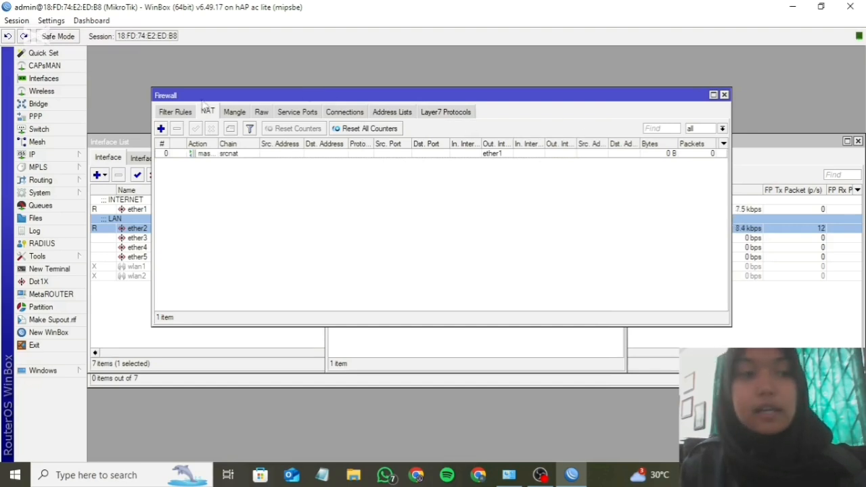
Step: Open the router's IP address list
click(65, 159)
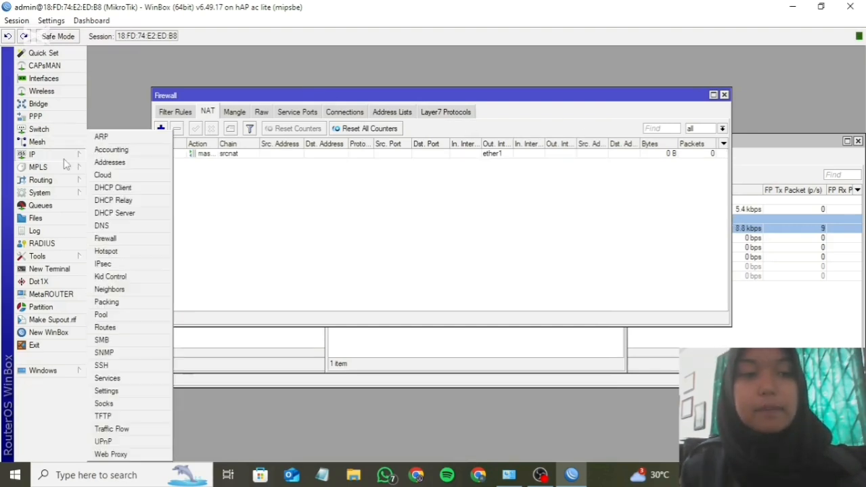
click(110, 162)
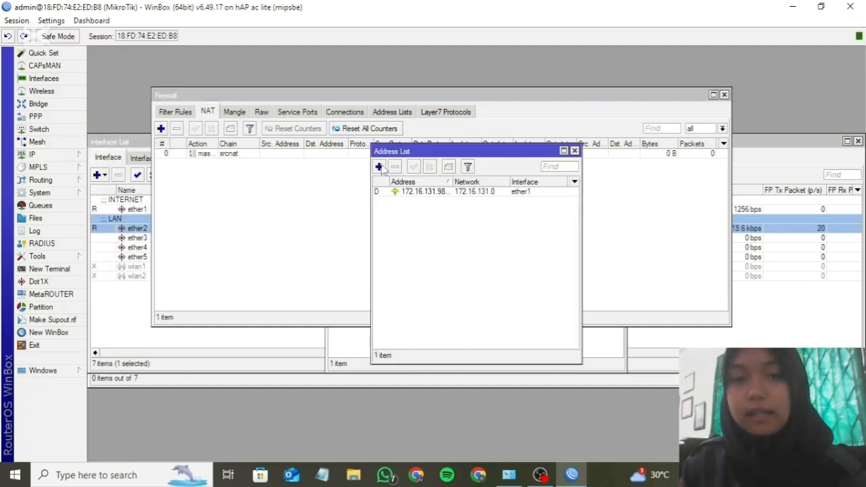
click(380, 167)
text(192.1)
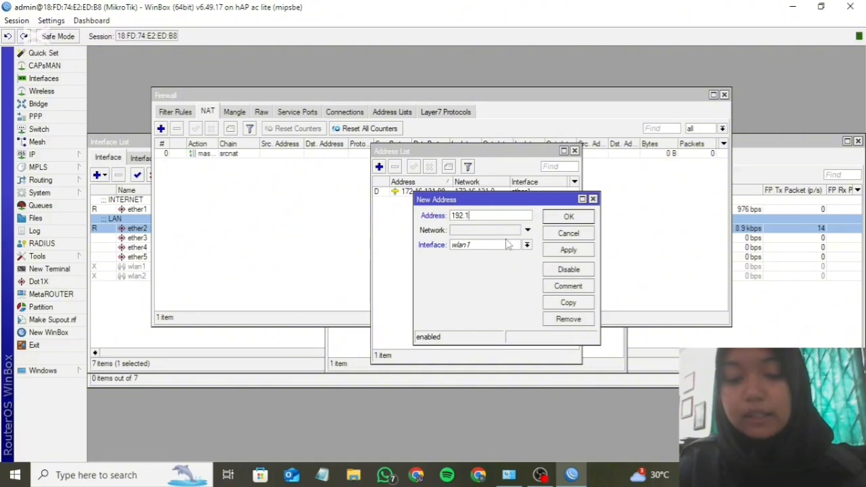
text(68.1)
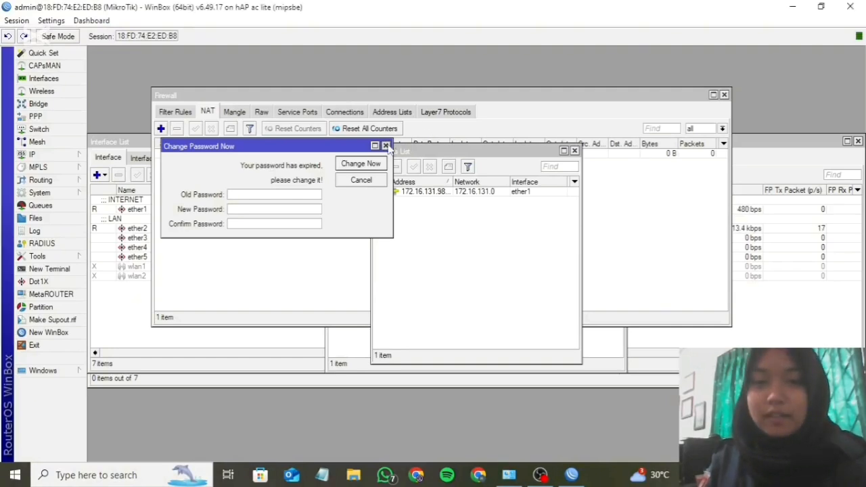
click(386, 146)
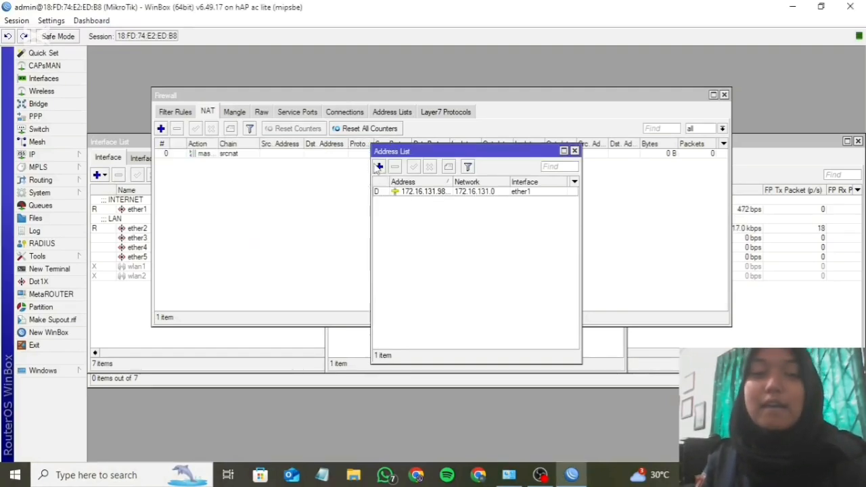
Step: Add the IP address 192.168.1.1/24 to the ether2 interface, save it and close the address list
click(379, 167)
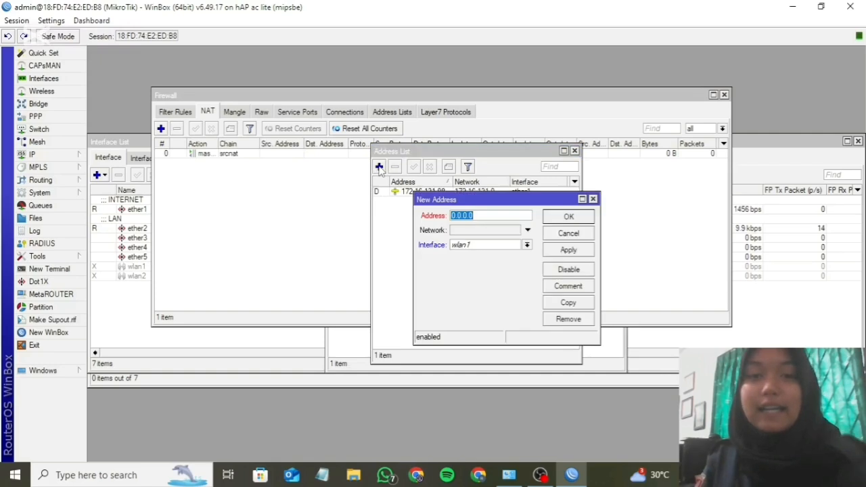
text(192.)
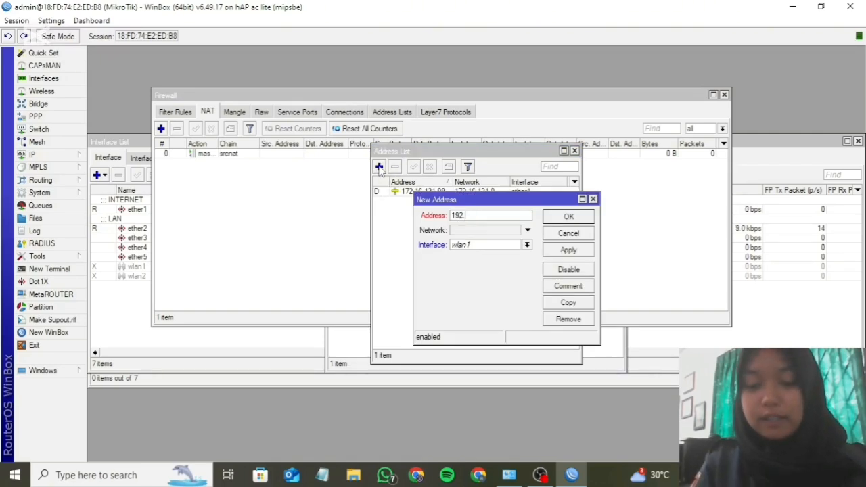
text(168.1.1/2)
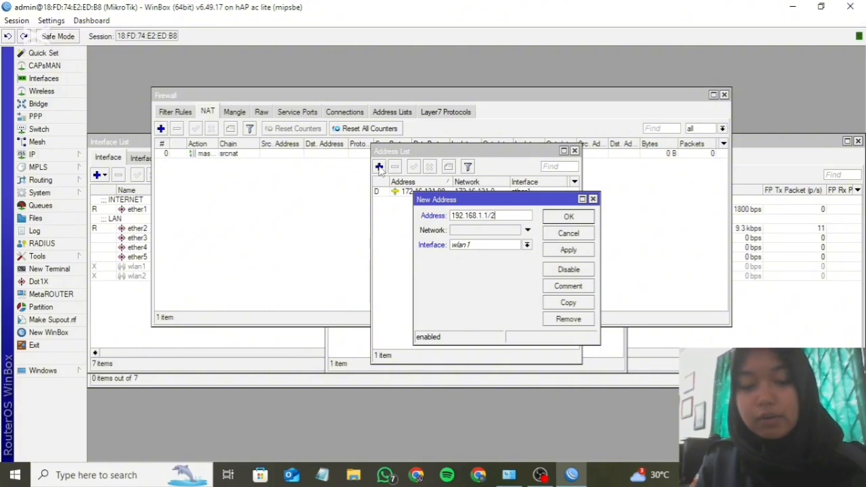
text(4)
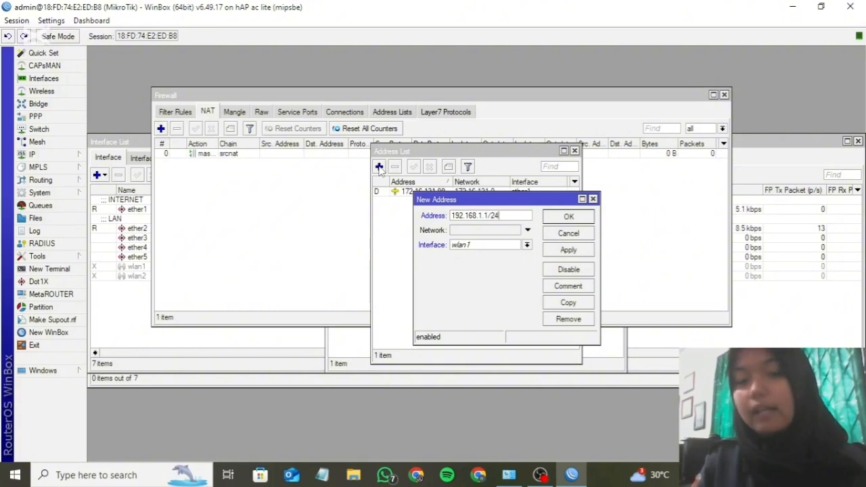
click(505, 248)
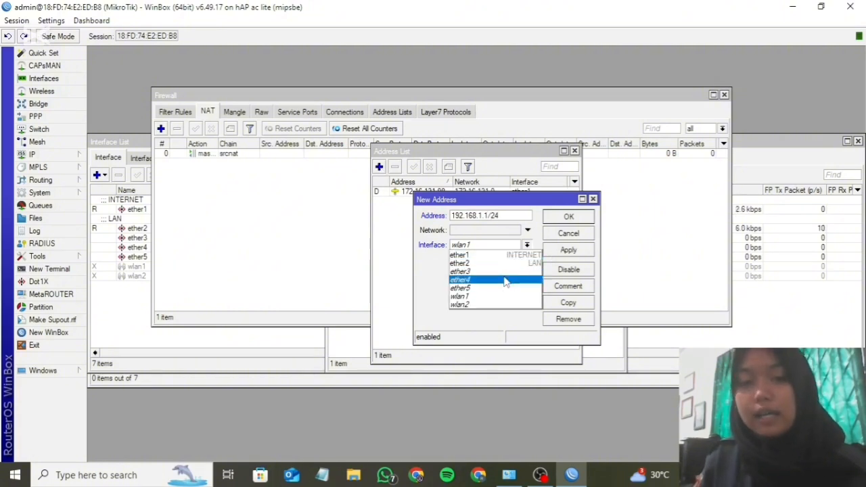
click(505, 264)
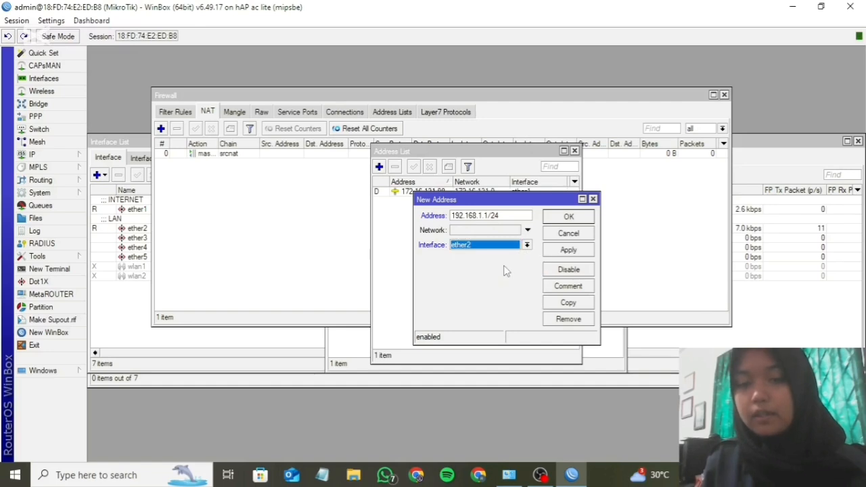
click(576, 250)
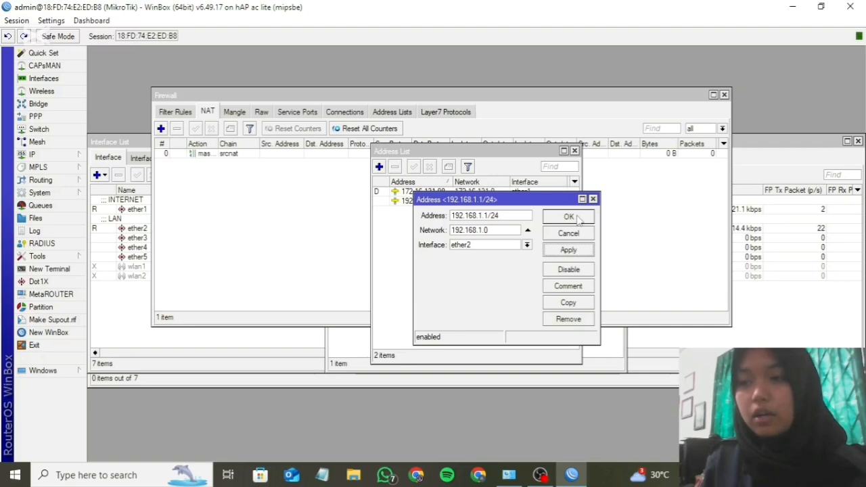
click(569, 217)
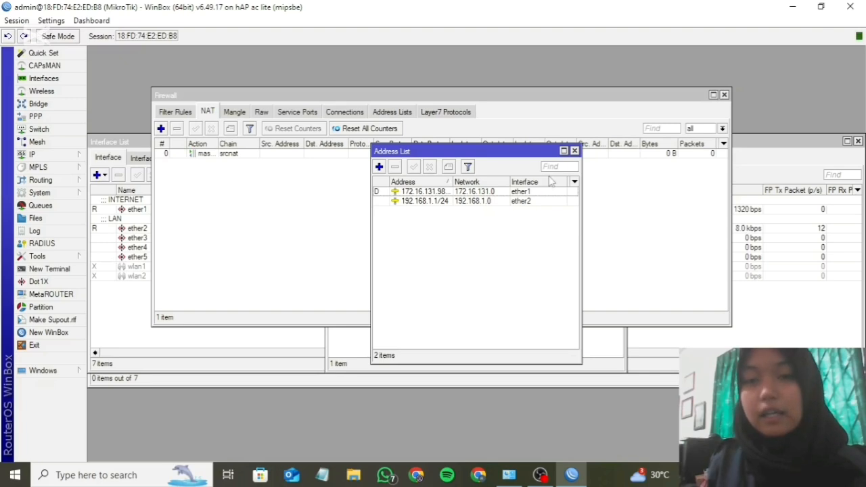
click(575, 151)
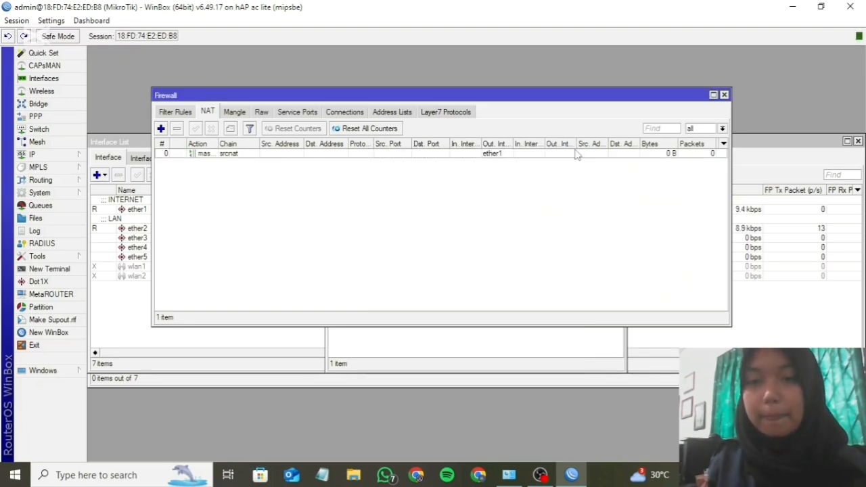
Step: Open a new terminal and choose to display the software license
click(50, 269)
text(y)
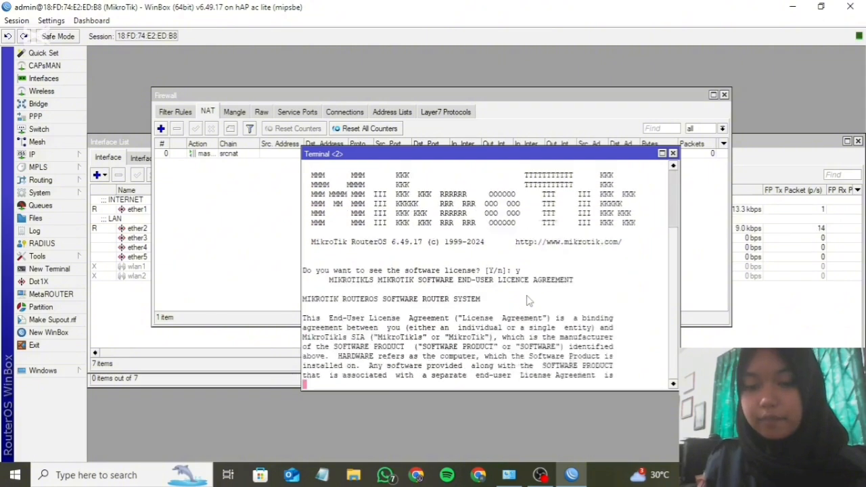
key(Return)
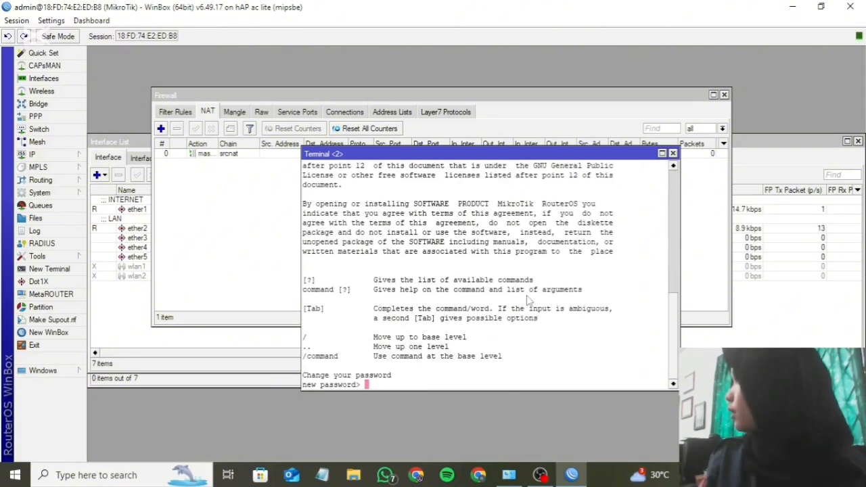
Step: Enter and repeat a new admin password at the terminal's password change prompt
key(Return)
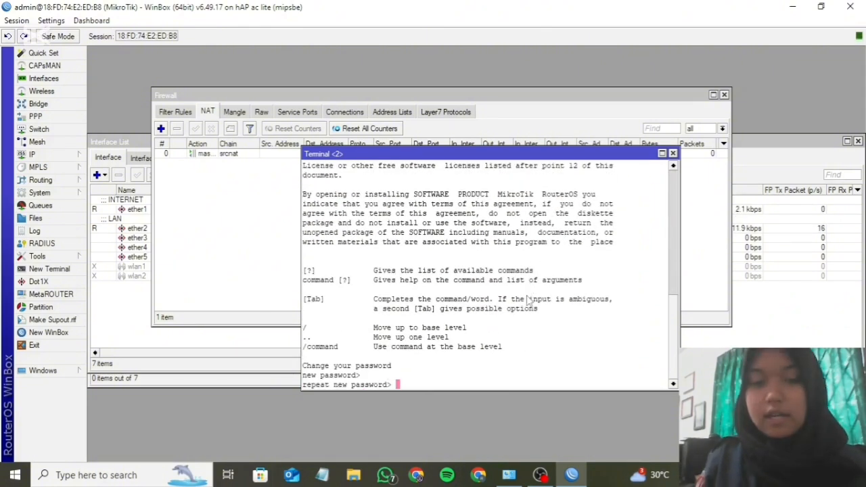
key(Return)
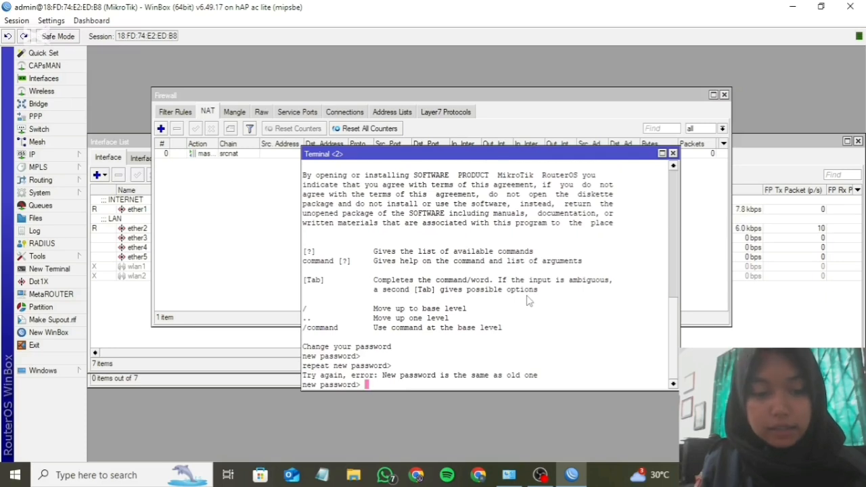
text(*)
key(Return)
text(*)
key(Return)
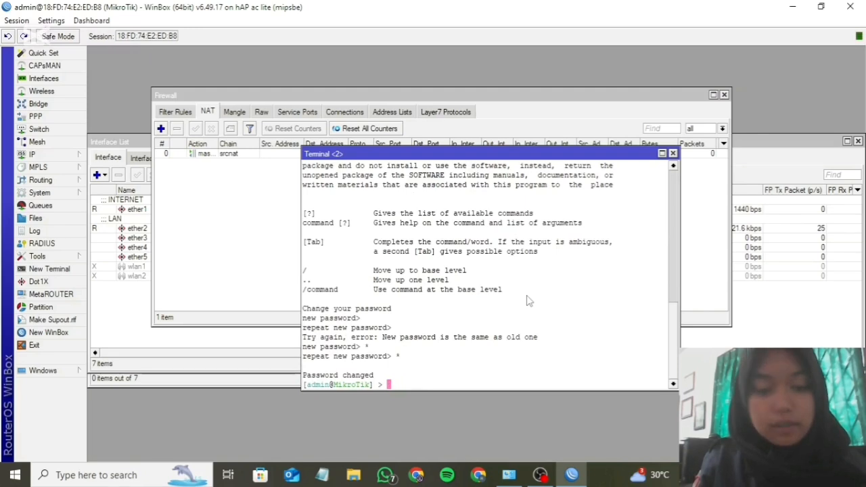
Step: Ping 8.8.8.8 from the terminal to test the internet connection, then close the terminal
text(ping 8.8.8.8)
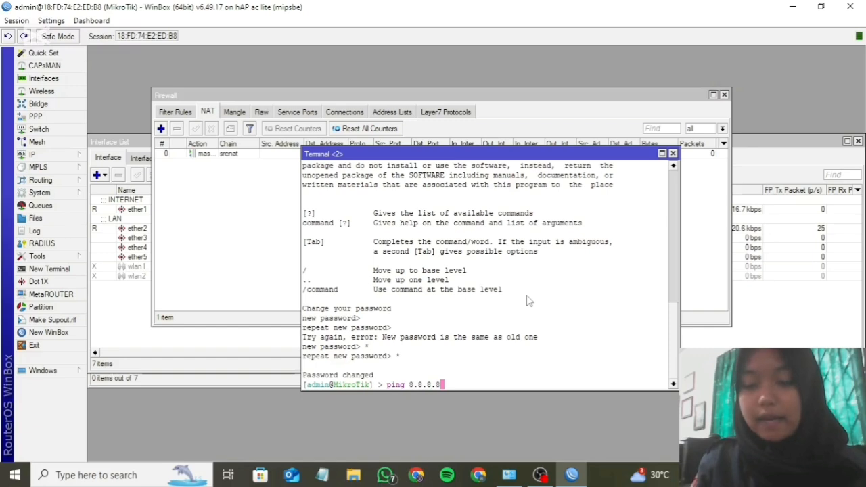
key(Return)
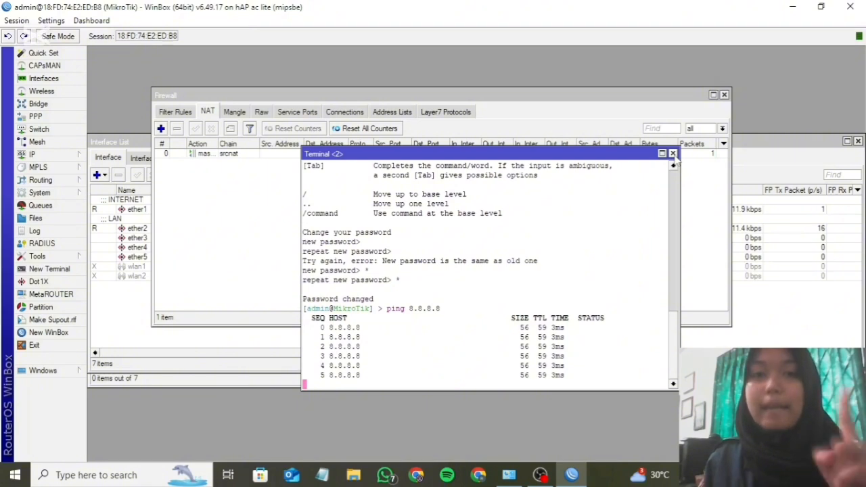
click(673, 153)
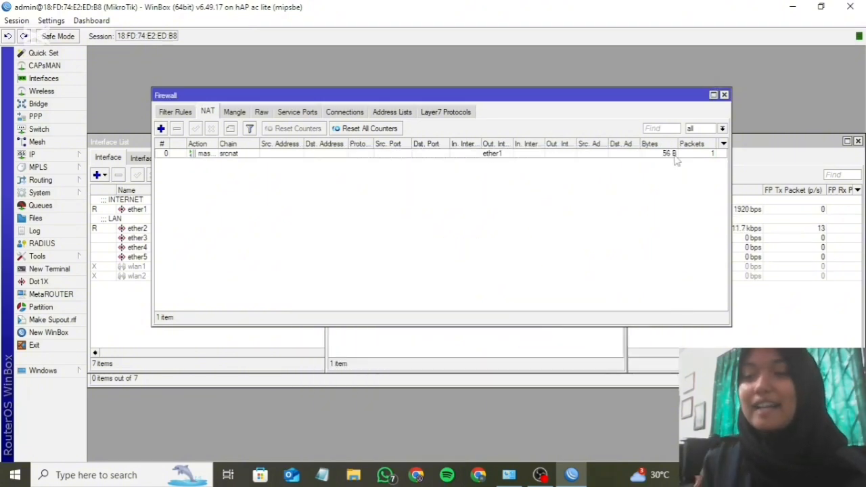
Step: Start the DHCP server setup, choose ether2 as the server interface and continue to the address space
click(67, 154)
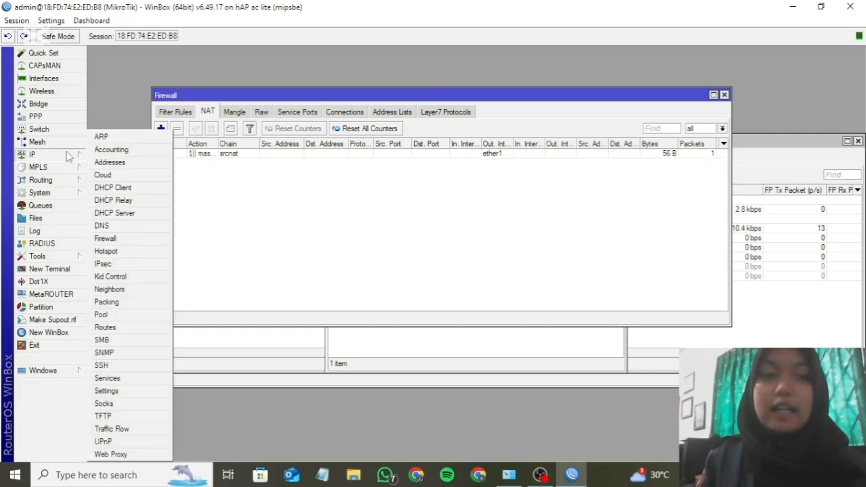
click(133, 214)
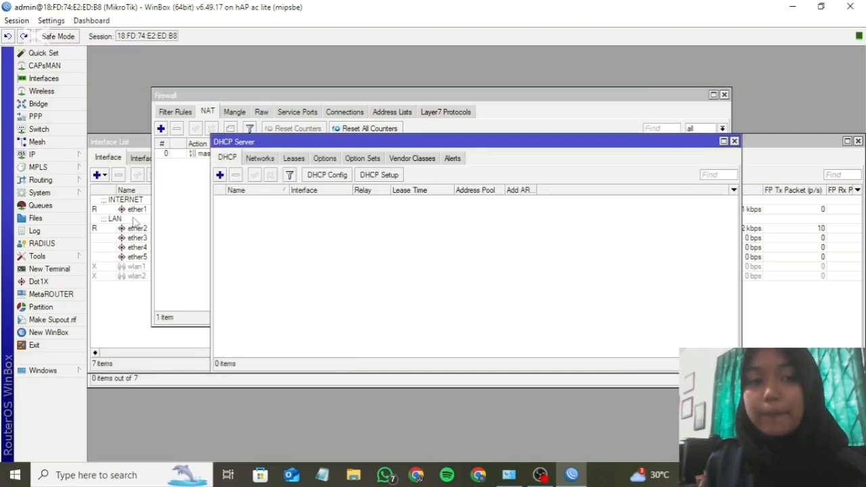
click(382, 175)
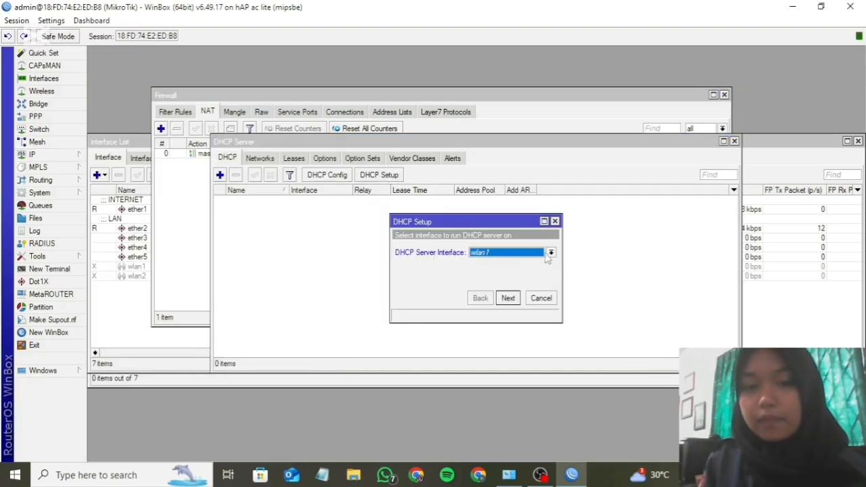
click(551, 253)
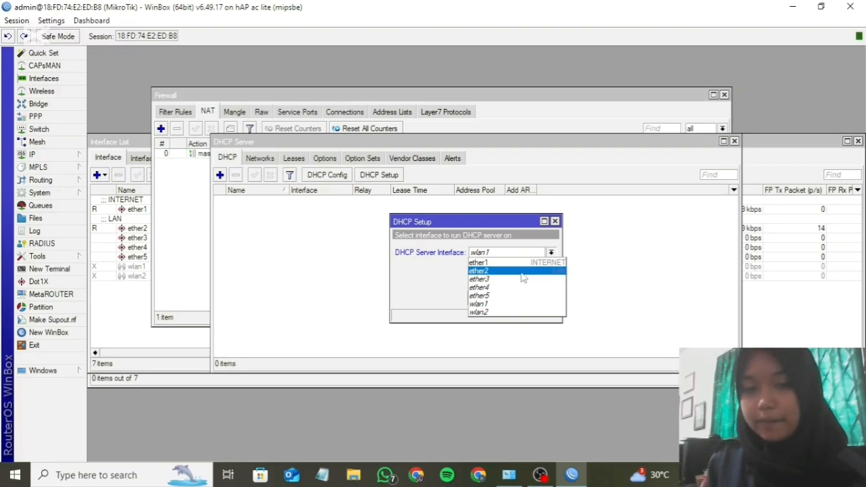
click(521, 271)
click(508, 298)
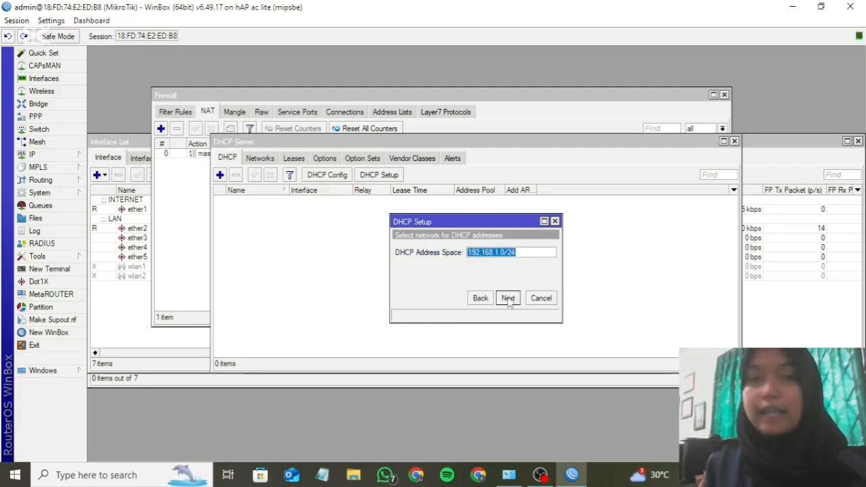
Step: Complete the DHCP setup with the proposed values: network 192.168.1.0/24, its default address pool and a 00:10:00 lease time
click(508, 298)
click(508, 299)
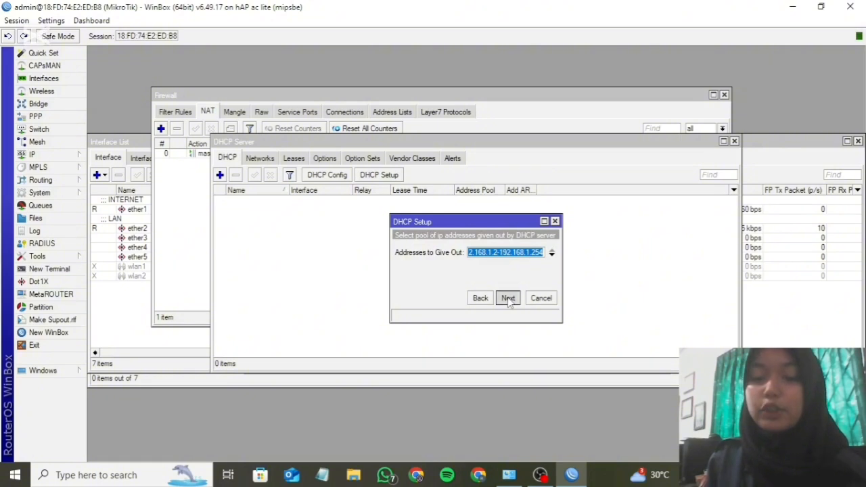
click(508, 298)
click(508, 298)
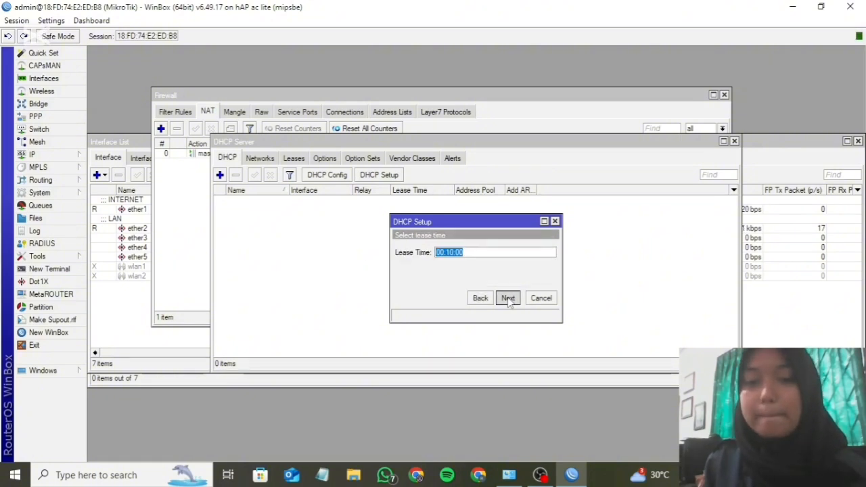
click(508, 298)
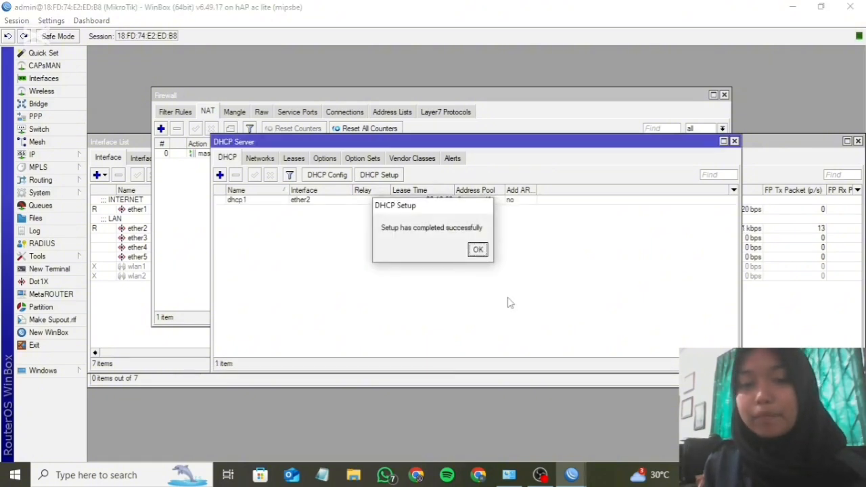
click(478, 250)
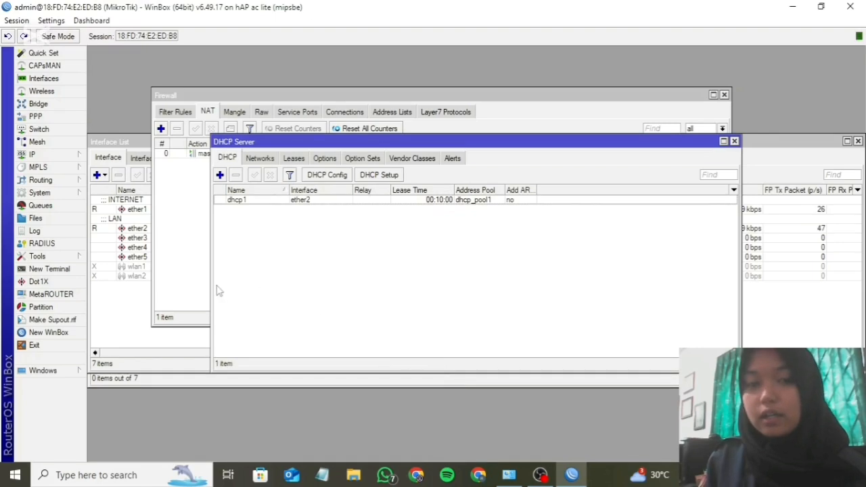
Step: Create a new firewall filter rule in the forward chain with protocol 6 (tcp) and destination port 443
click(66, 156)
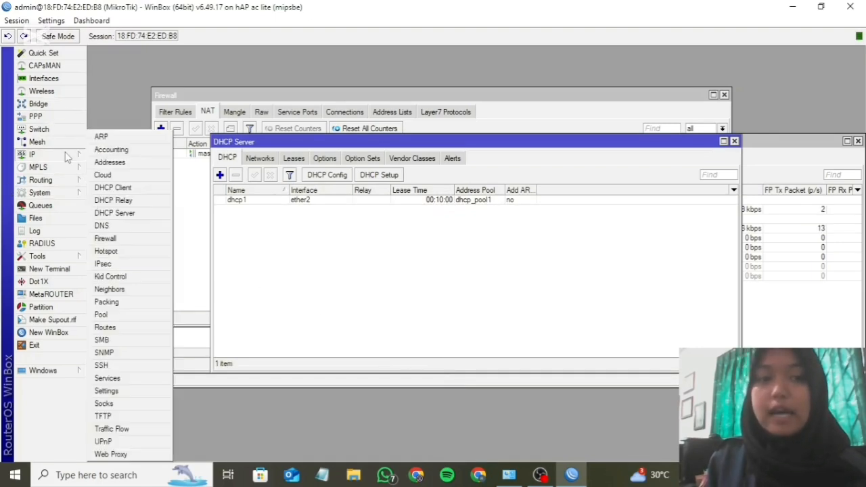
click(135, 244)
click(182, 113)
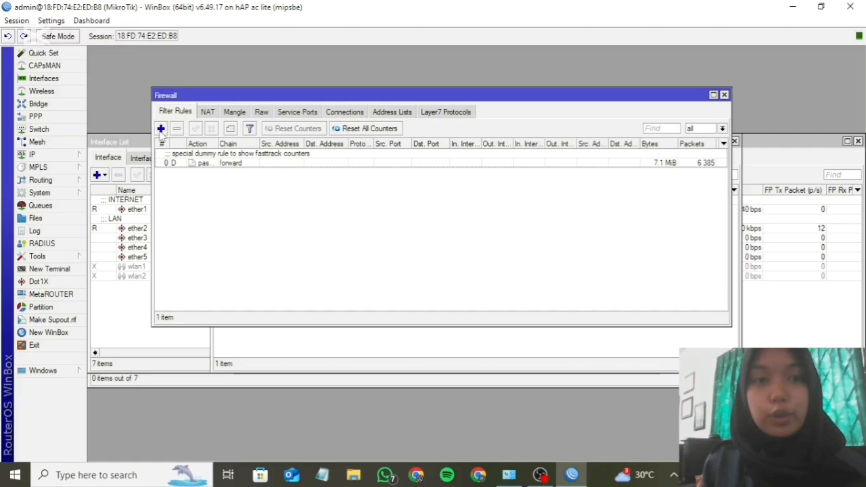
click(161, 129)
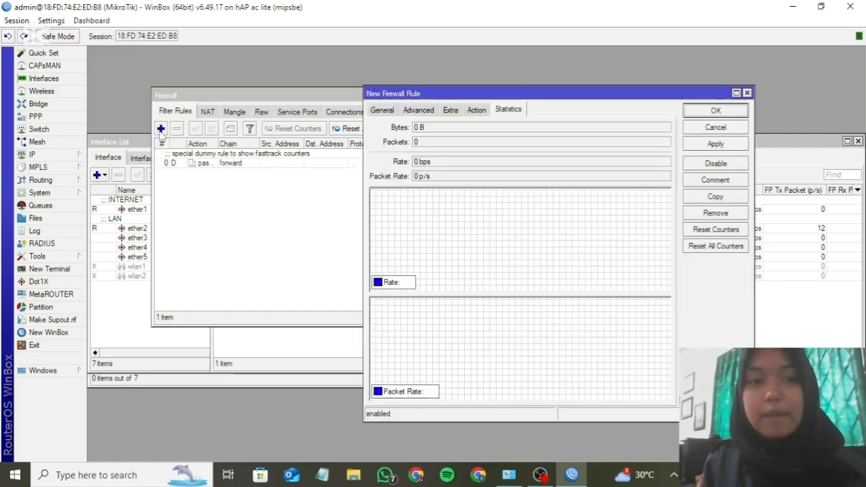
click(382, 111)
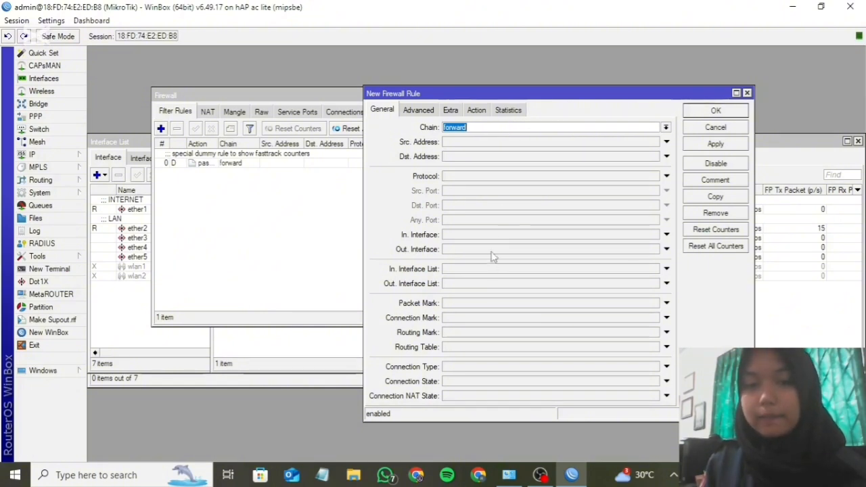
click(483, 177)
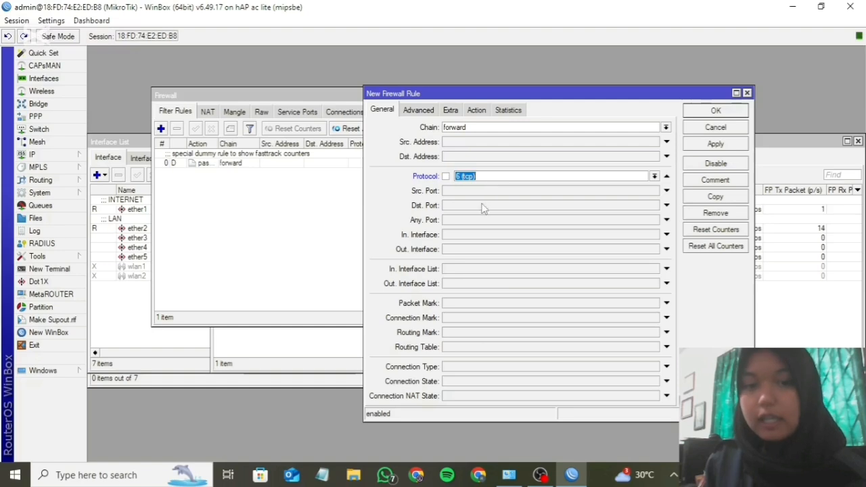
click(484, 210)
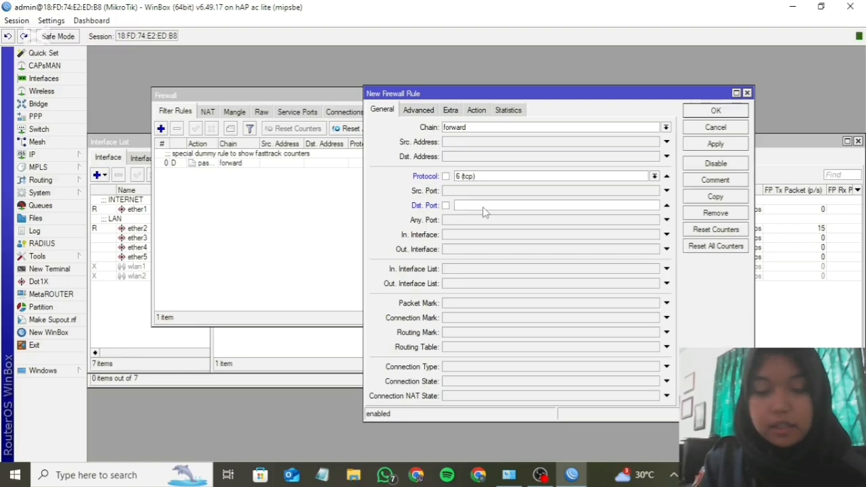
text(443)
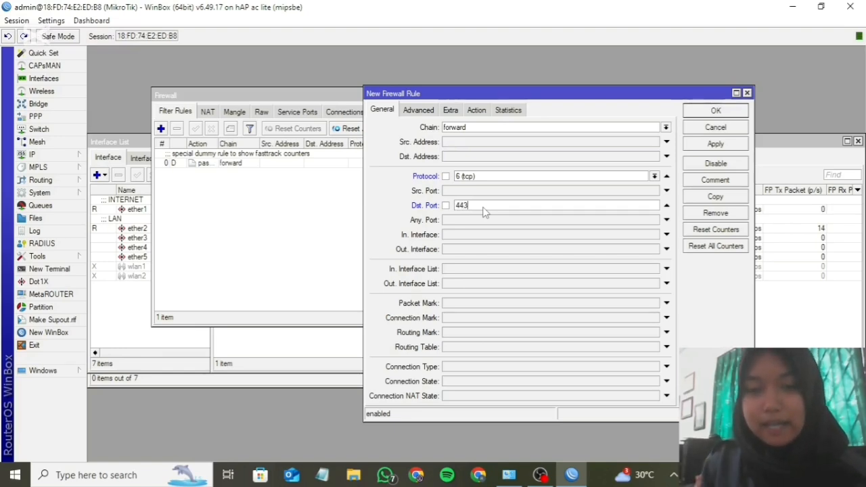
Step: Make the new filter rule match the content linux.org and set its action to drop
click(419, 112)
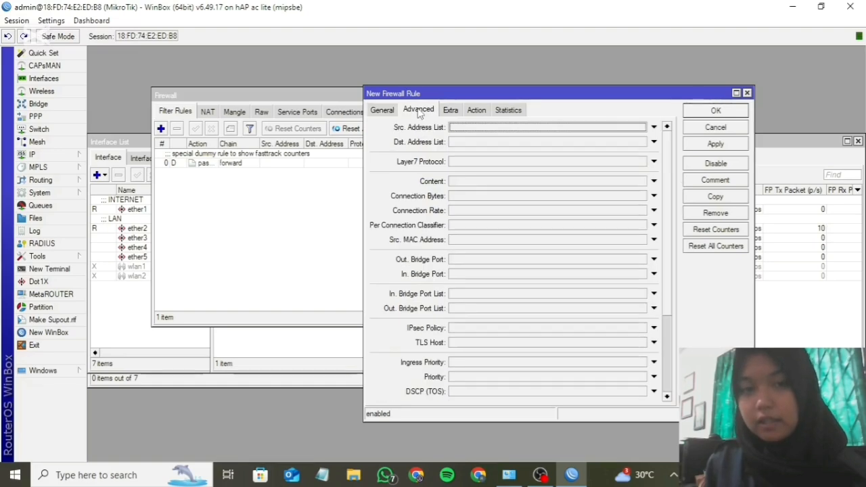
click(482, 181)
text(linux.org)
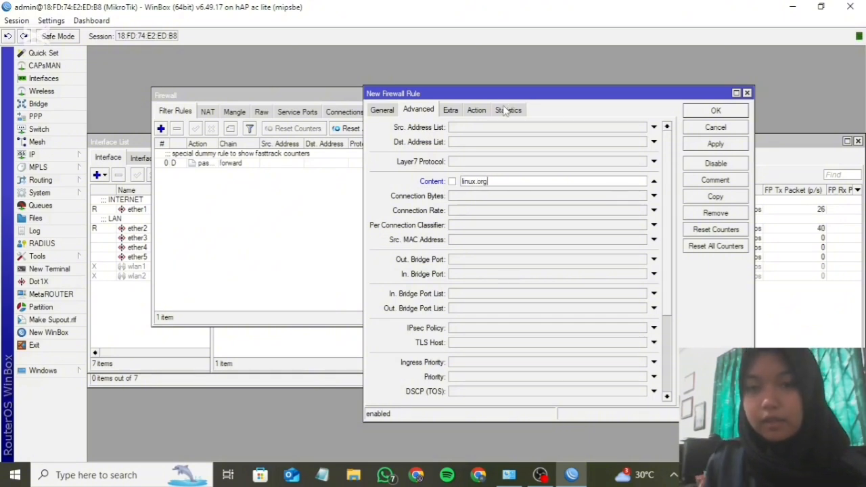
click(476, 110)
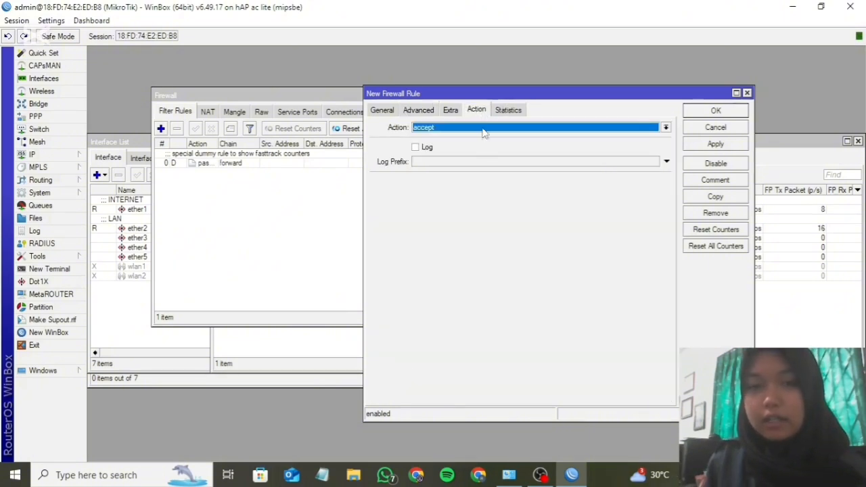
click(501, 129)
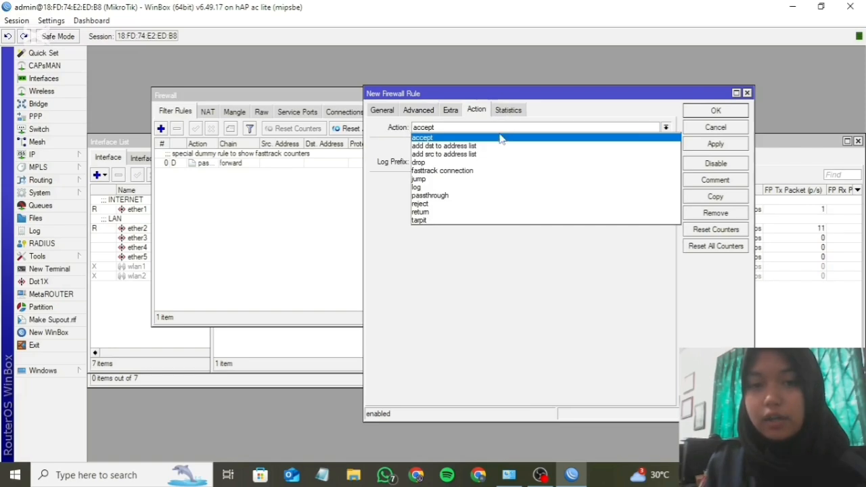
click(508, 163)
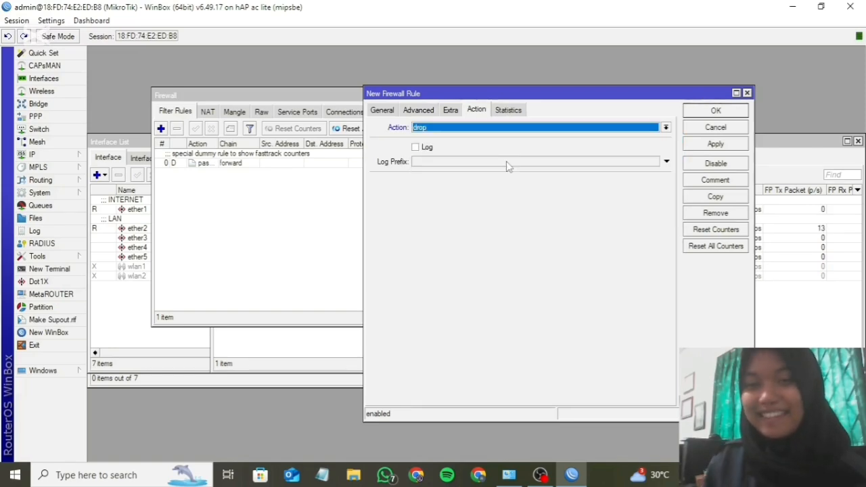
click(509, 110)
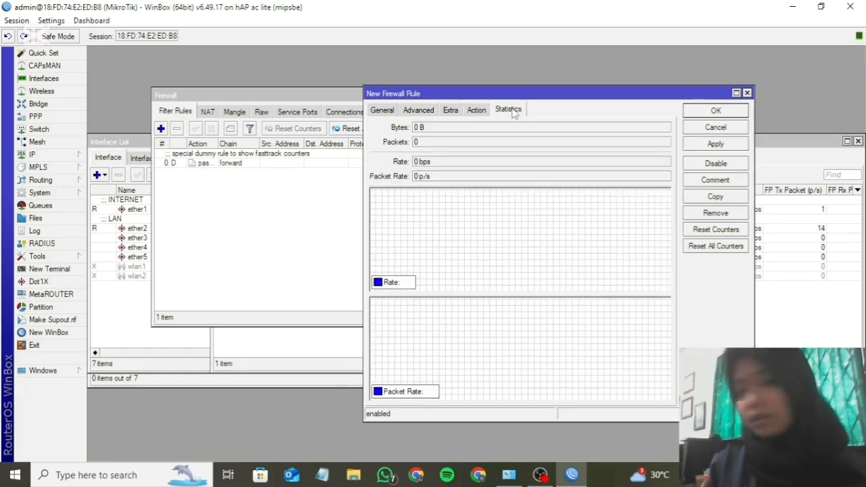
click(476, 112)
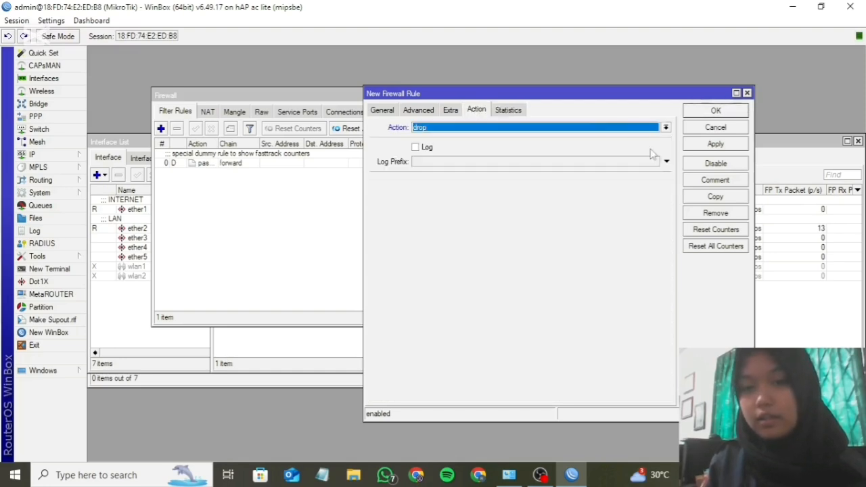
Step: Add the comment "block website" to the new firewall rule and save the rule
click(717, 182)
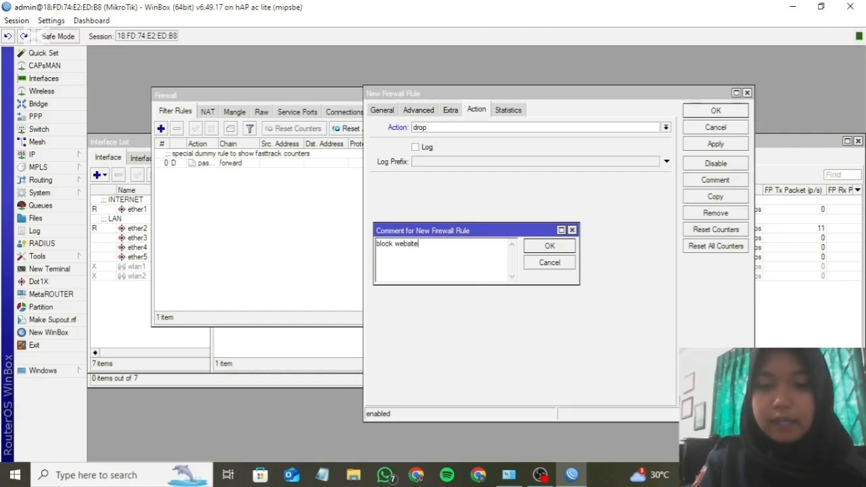
click(549, 247)
click(715, 111)
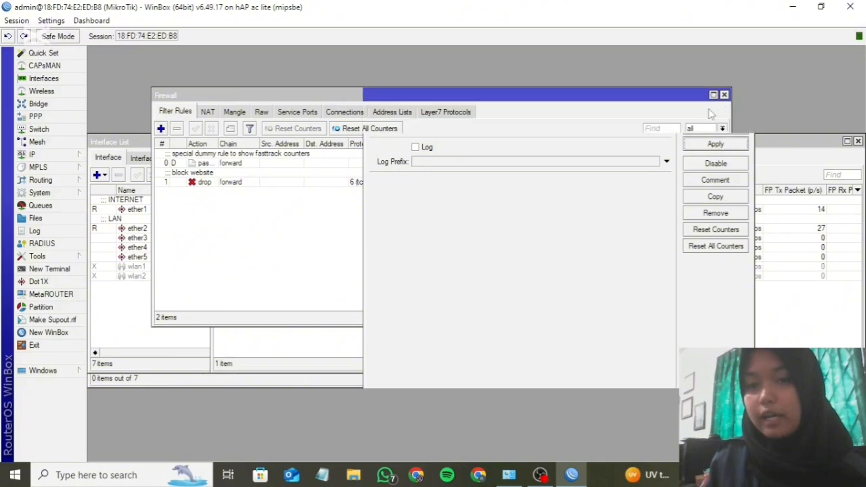
Step: Switch to the Windows Command Prompt and run "ipconfig renew"
click(127, 476)
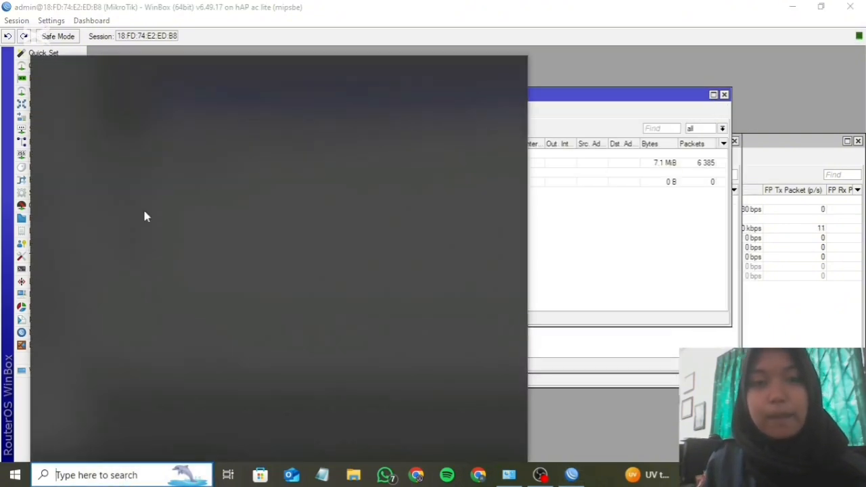
click(105, 230)
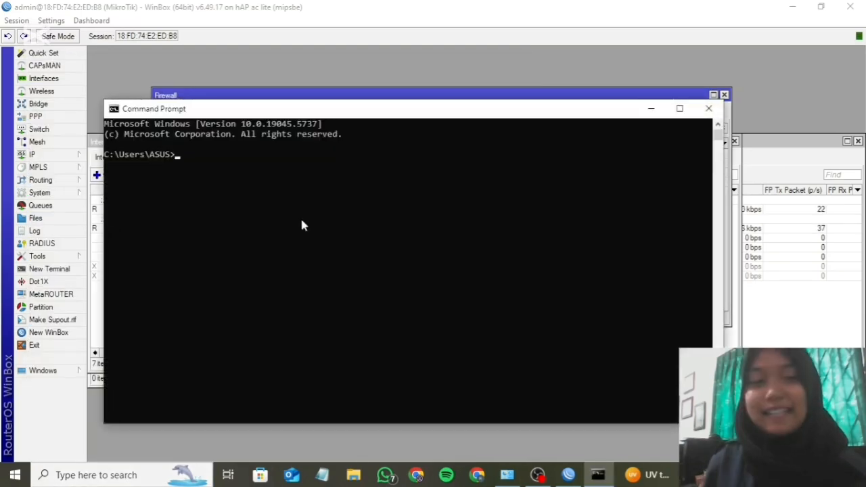
text(ipconfig renew)
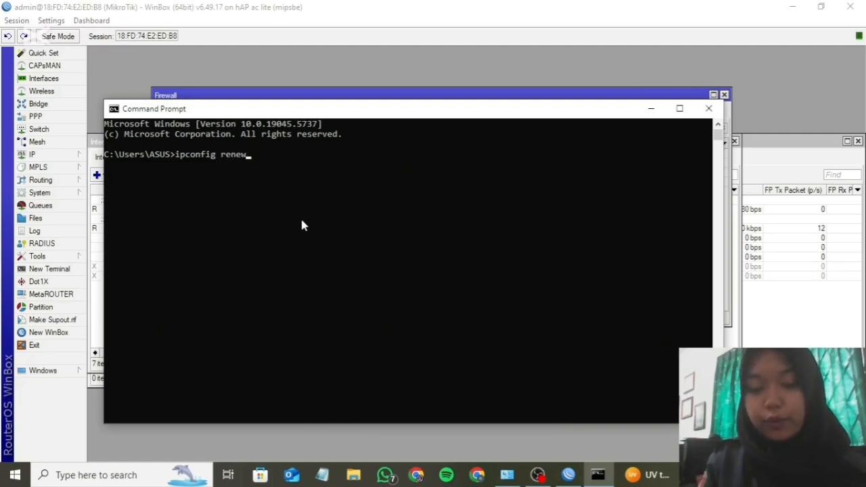
key(Return)
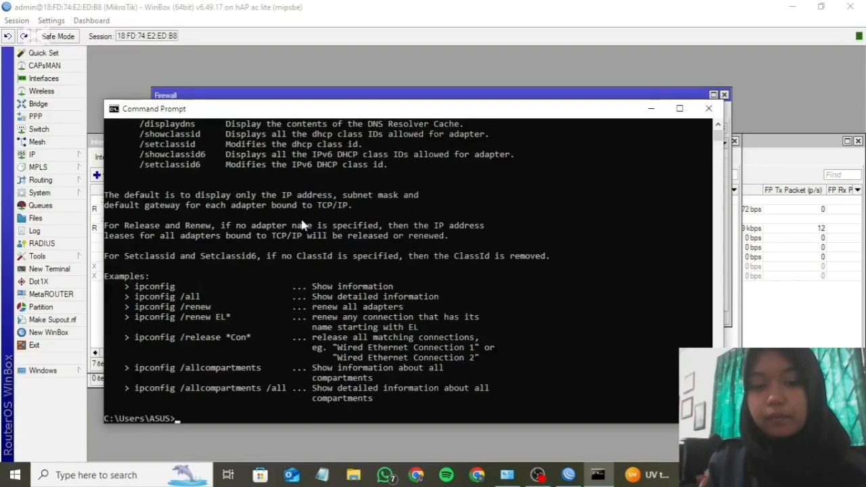
Step: Ping 8.8.8.8 from the computer to test its internet connection, then minimize the Command Prompt
text(ping)
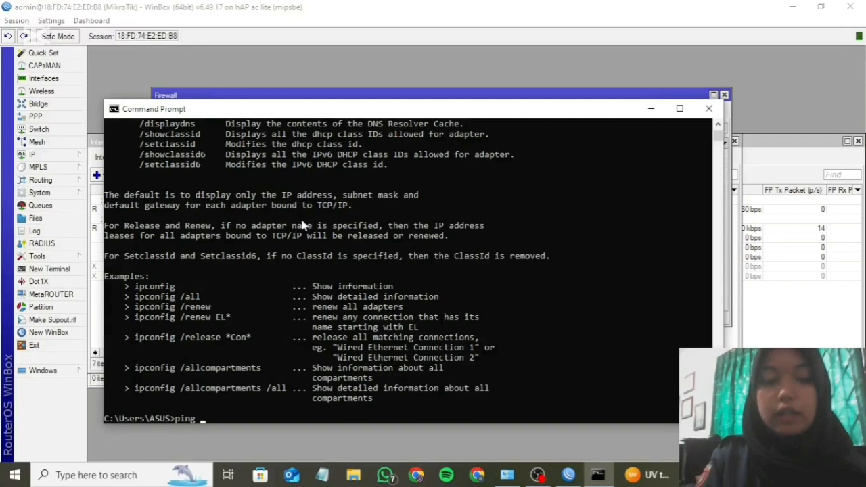
text( 8.)
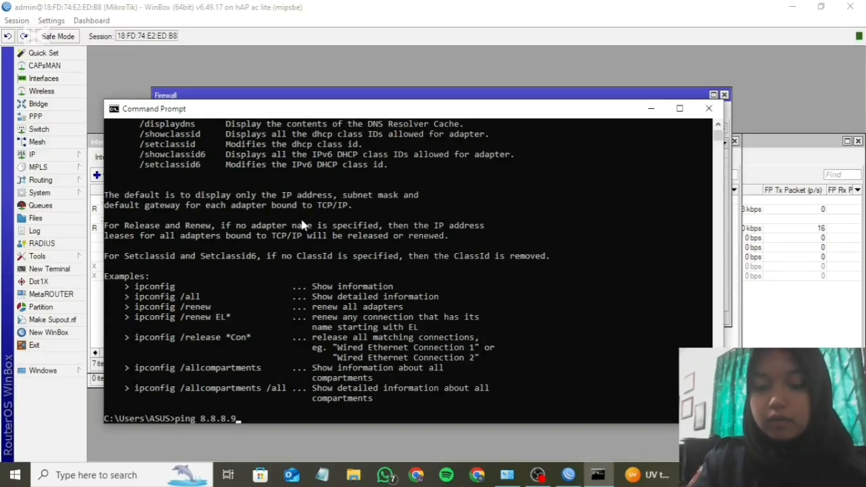
text(8.8.8)
key(Return)
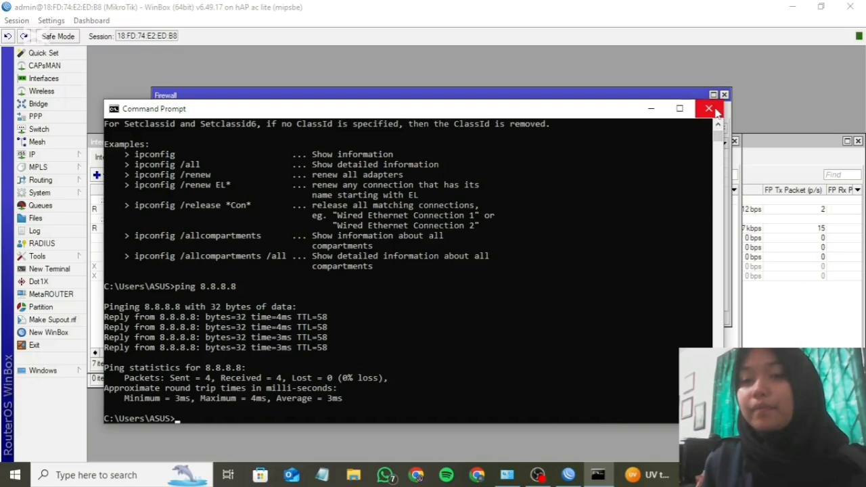
click(651, 109)
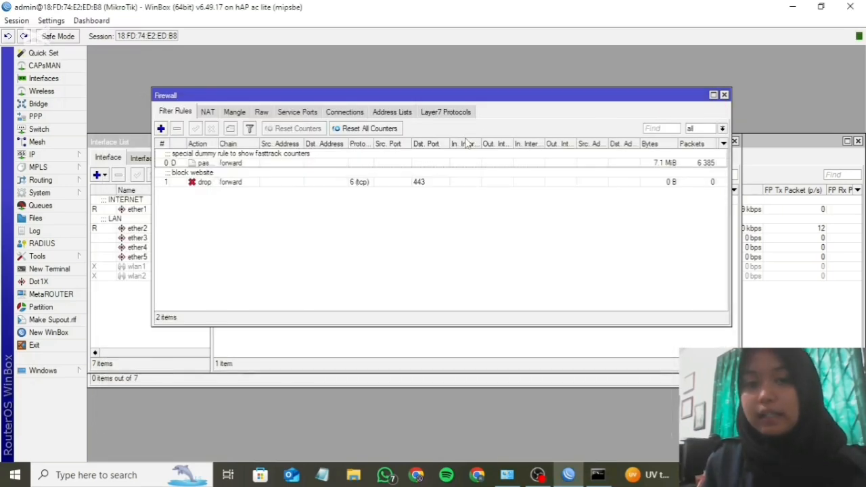
Step: Open the "block website" firewall rule in WinBox and view its traffic statistics
double_click(237, 184)
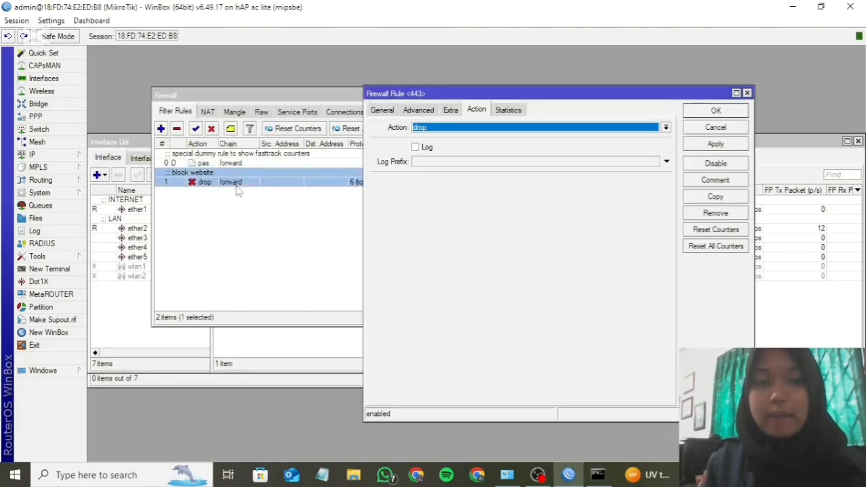
click(512, 112)
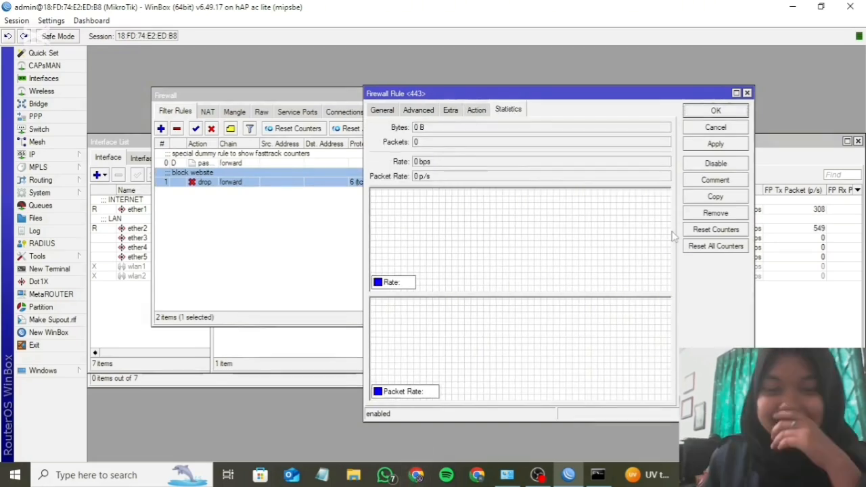
Step: Switch to Chrome and load linux.org to test the website block
click(477, 475)
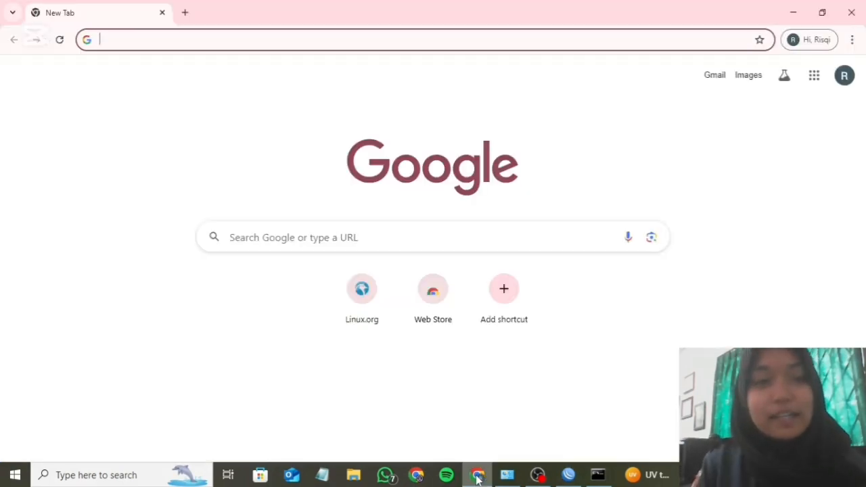
text(li)
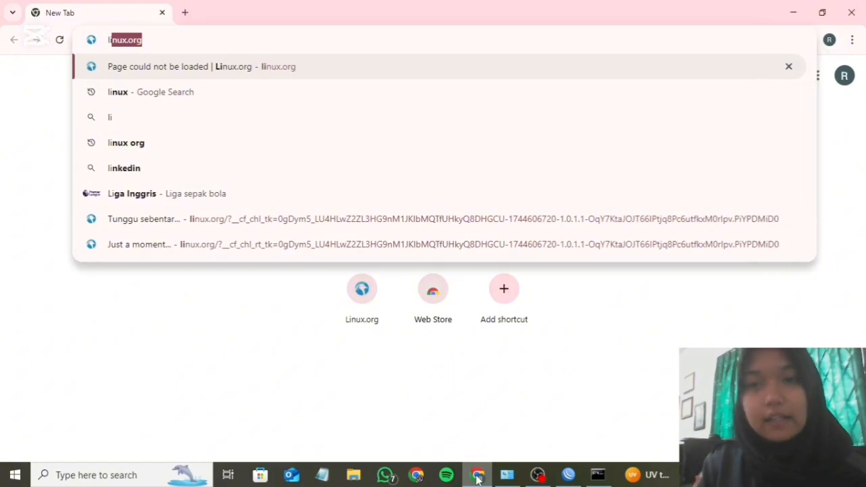
text(nux.)
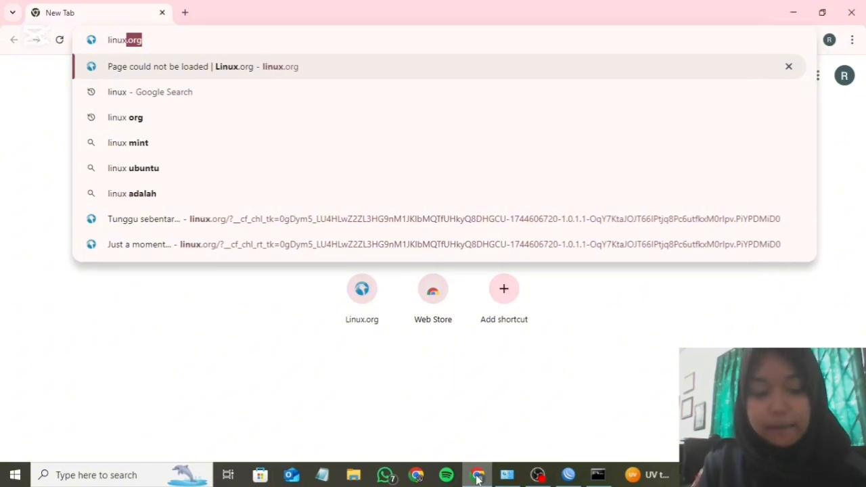
text(or)
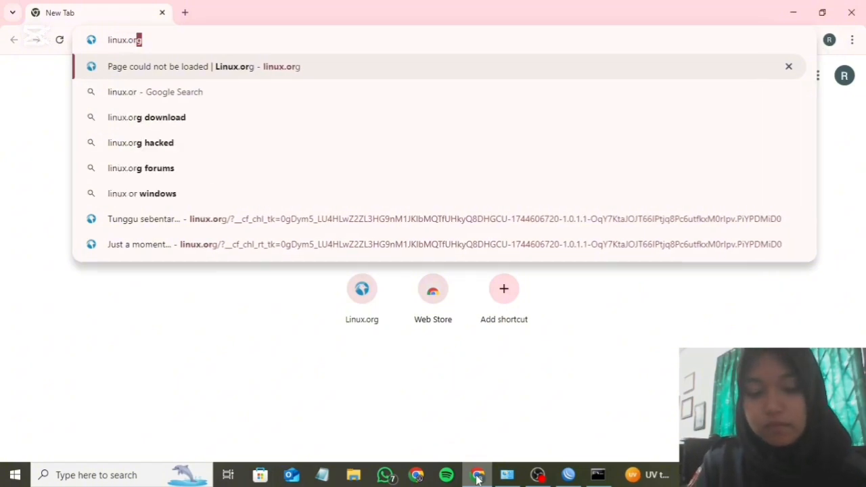
key(Return)
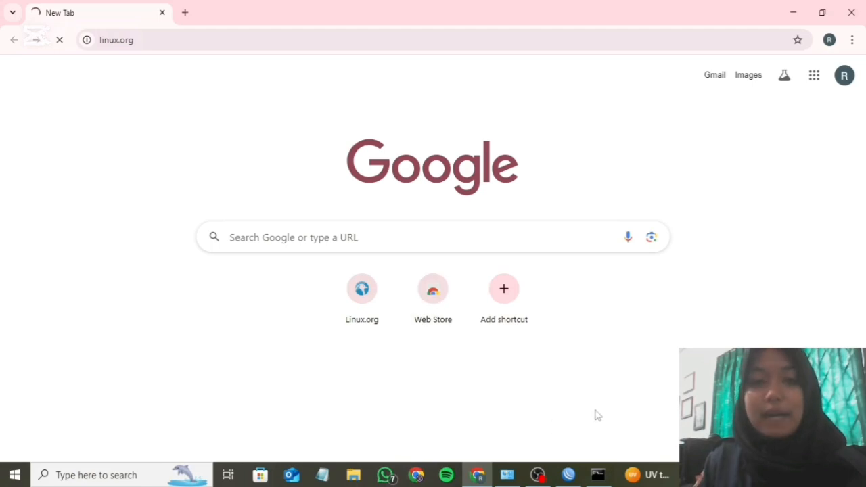
Step: Check the "block website" rule's traffic statistics in WinBox against the linux.org page in Chrome
click(568, 476)
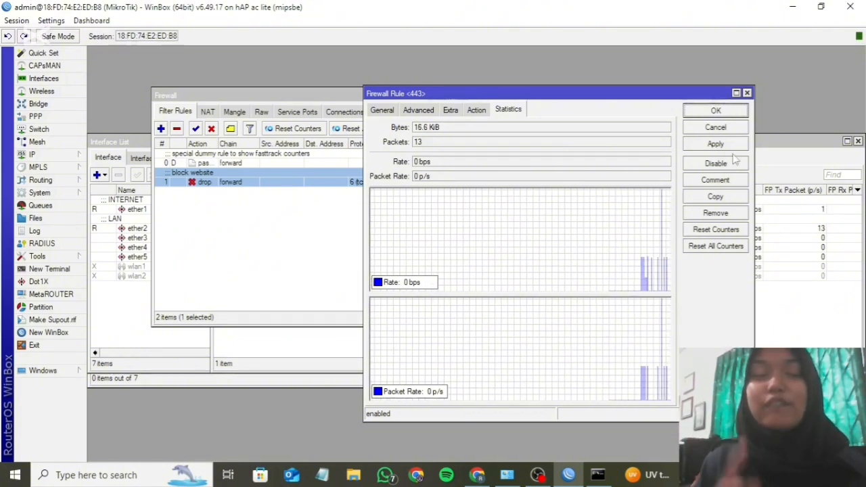
click(476, 476)
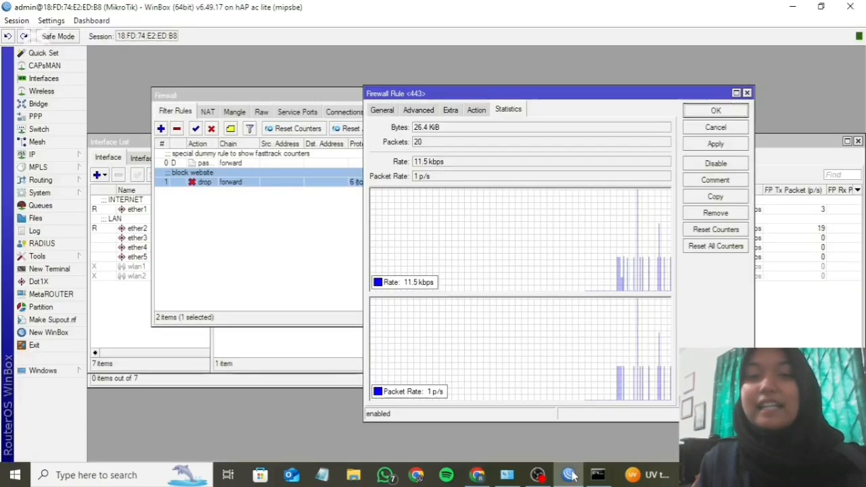
click(568, 474)
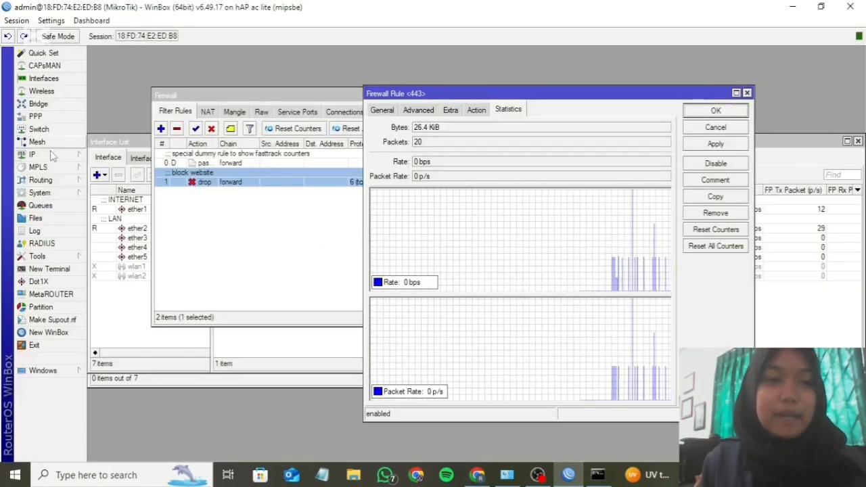
Step: Reset the router's configuration with the Do Not Backup option enabled and confirm the reboot
click(64, 192)
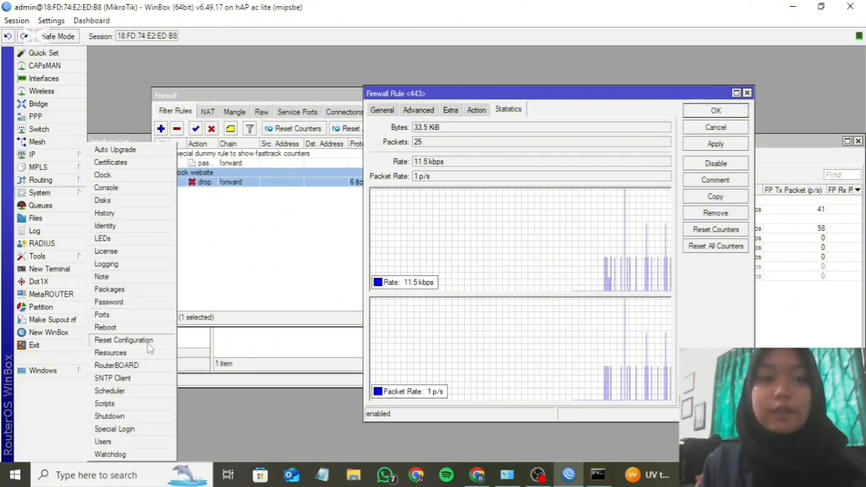
click(123, 340)
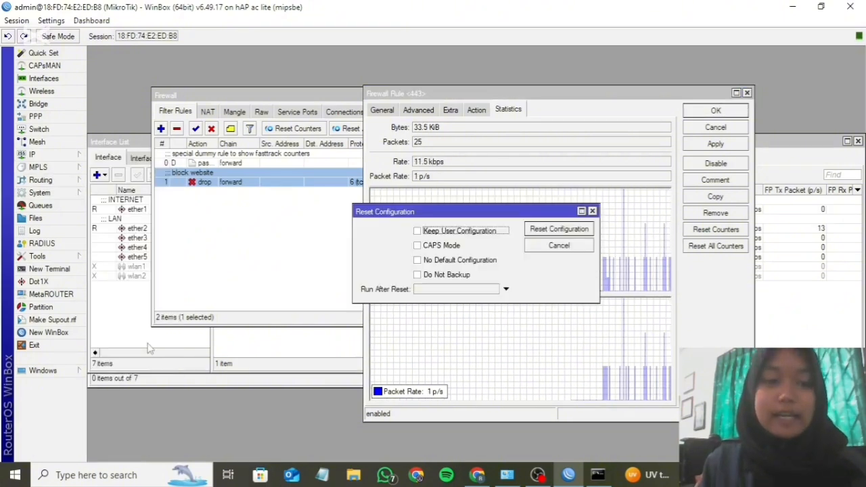
click(418, 275)
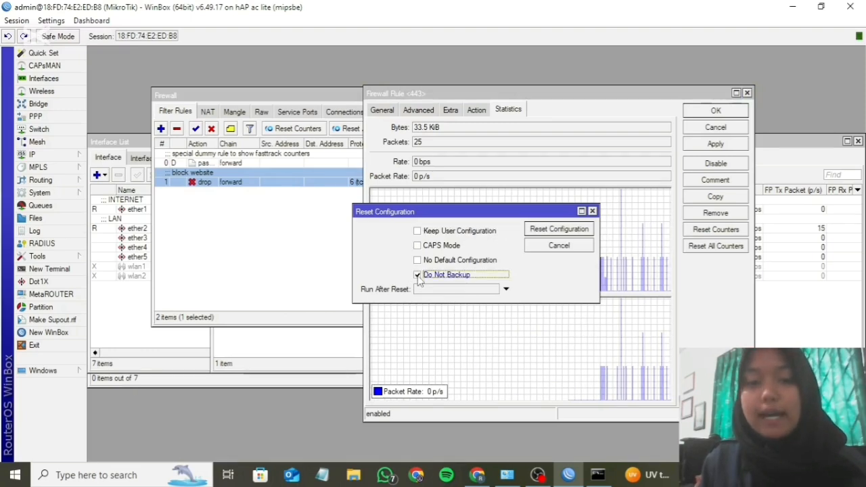
click(570, 230)
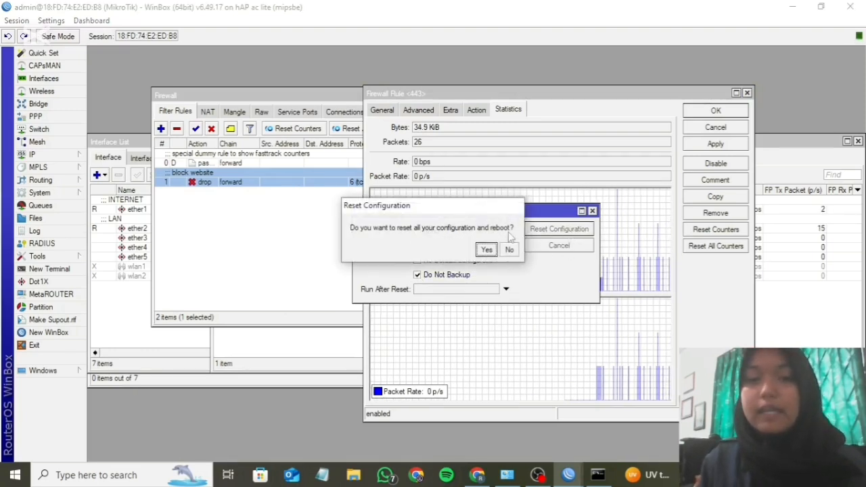
click(486, 250)
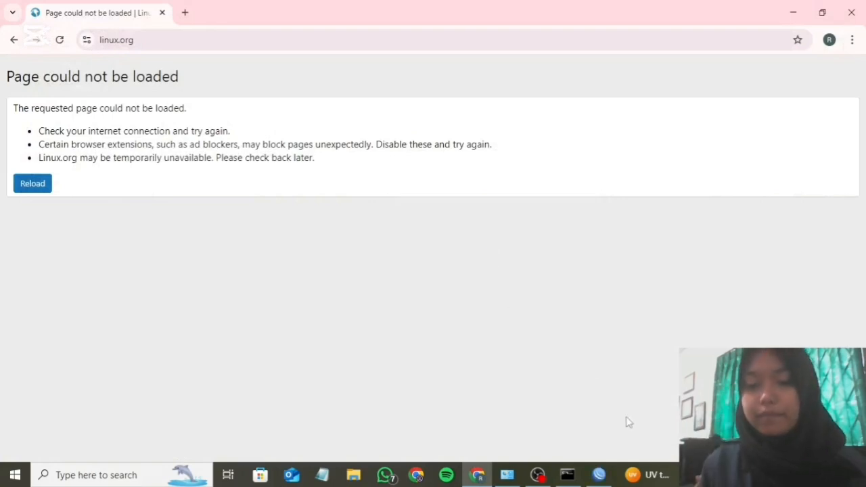
Step: Cancel WinBox's automatic reconnection, refresh the neighbor list, and connect to the MikroTik router by its MAC address with the admin login
click(598, 475)
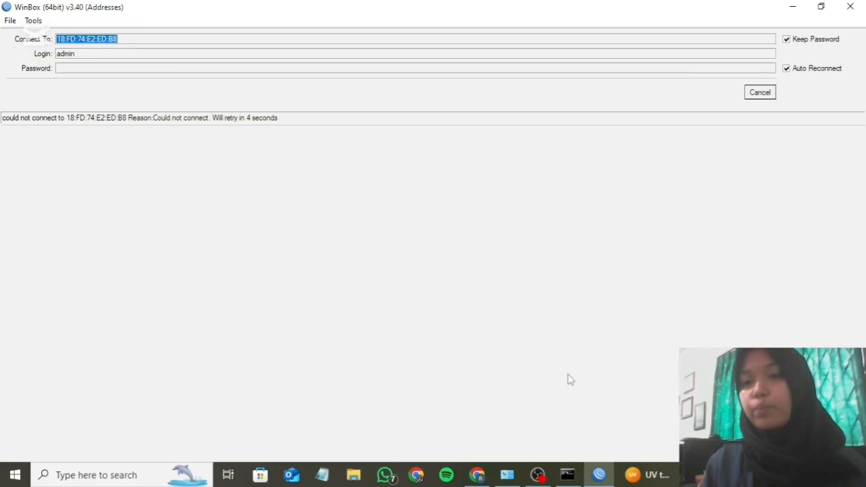
click(759, 92)
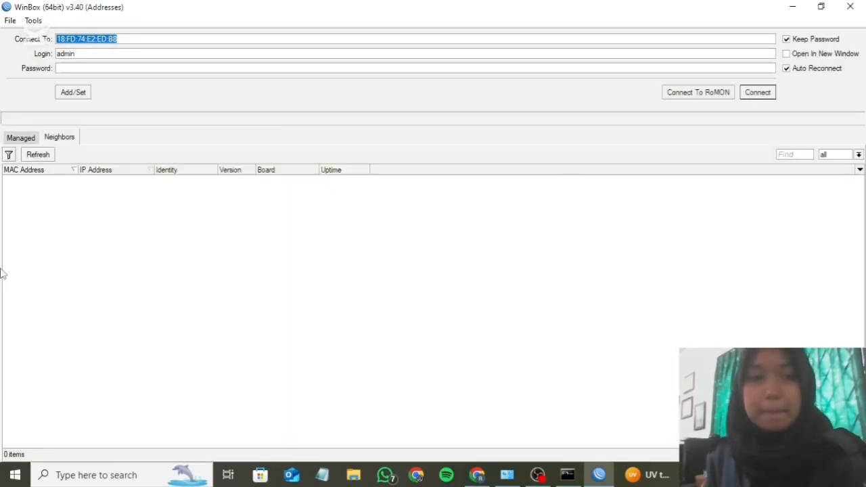
click(37, 156)
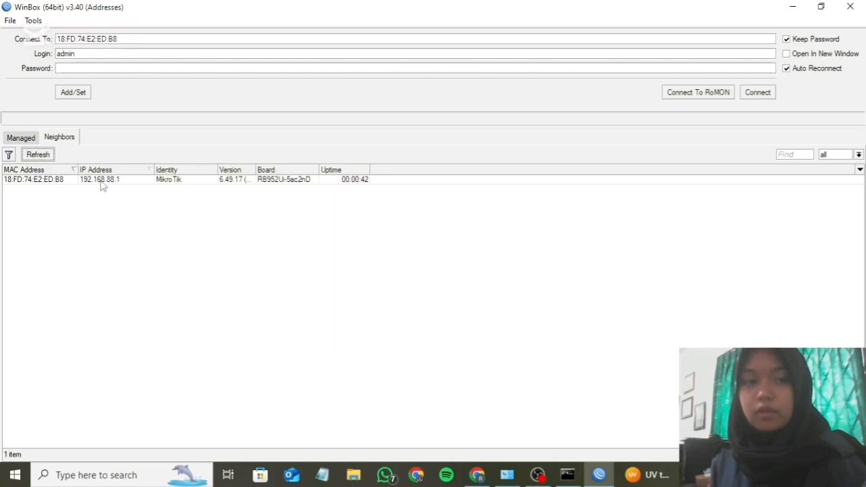
double_click(102, 180)
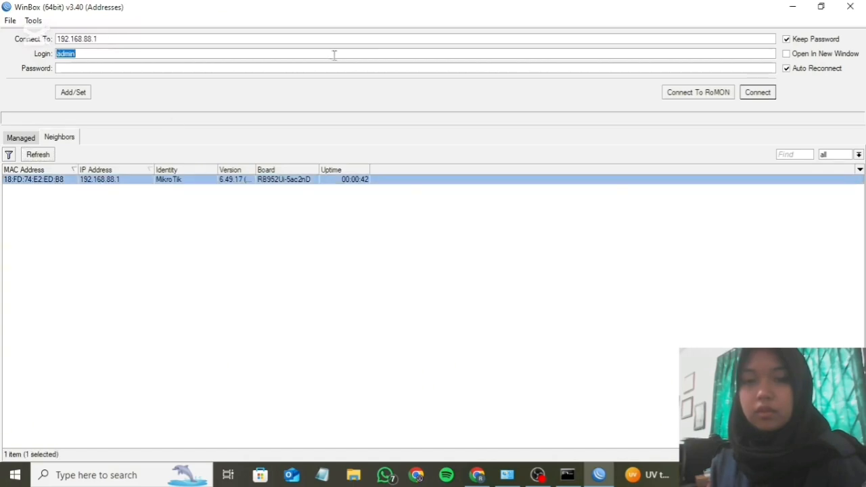
click(38, 171)
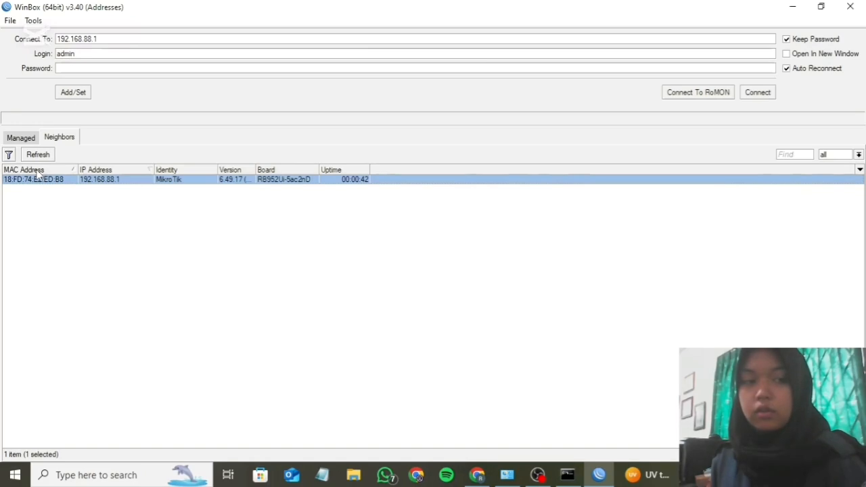
double_click(53, 183)
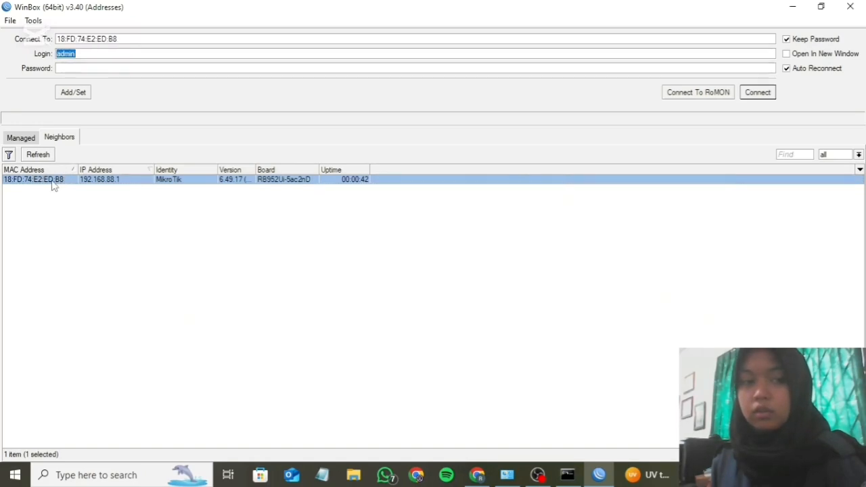
click(757, 97)
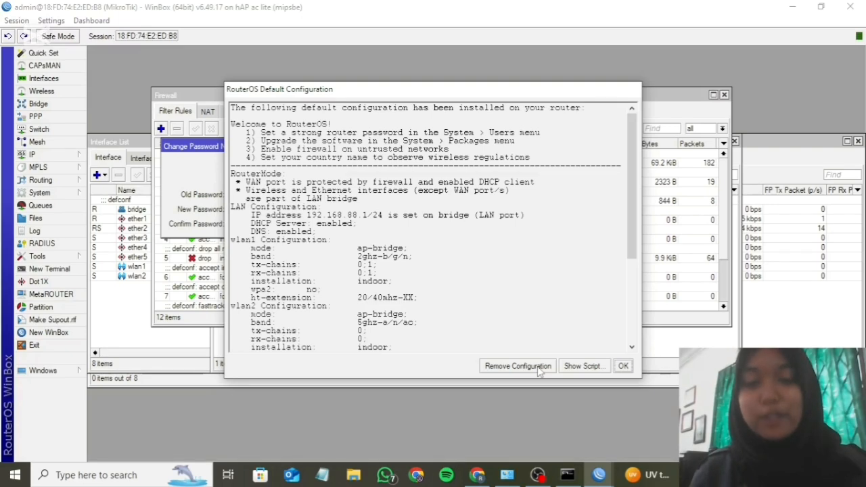
Step: Remove the RouterOS default configuration from the router and close WinBox
click(538, 366)
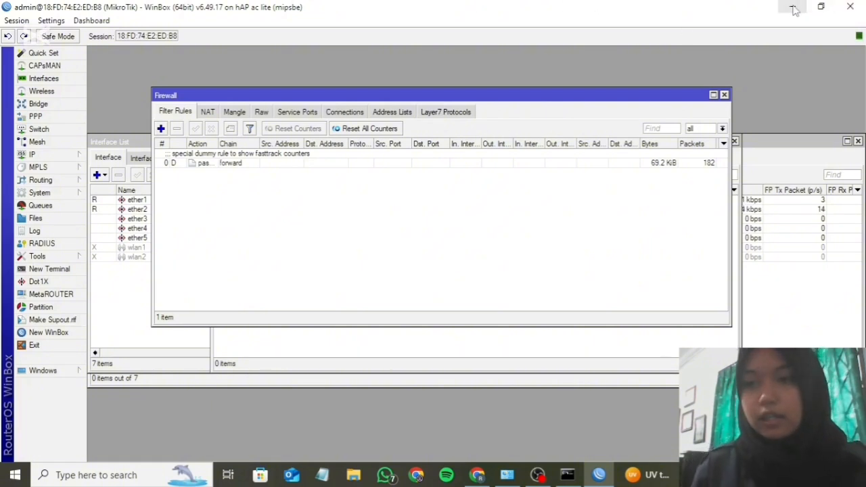
click(851, 7)
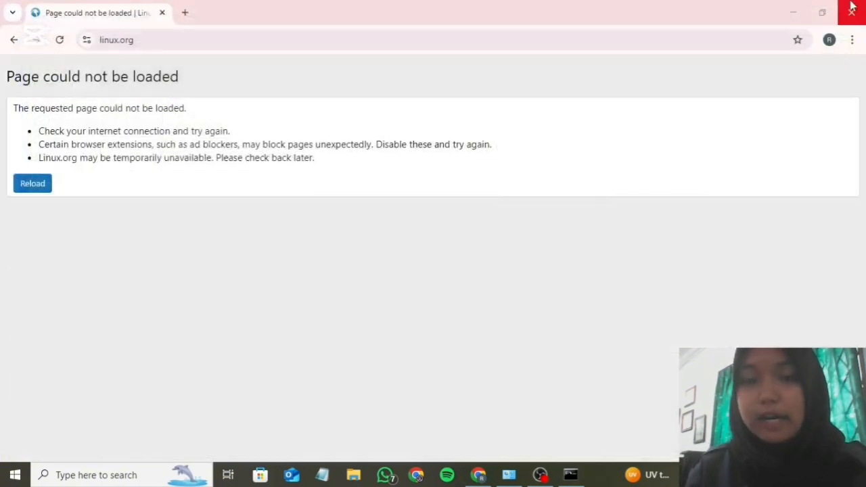
Step: Search Windows for "winb" and open winbox64.exe
click(113, 475)
text(winb)
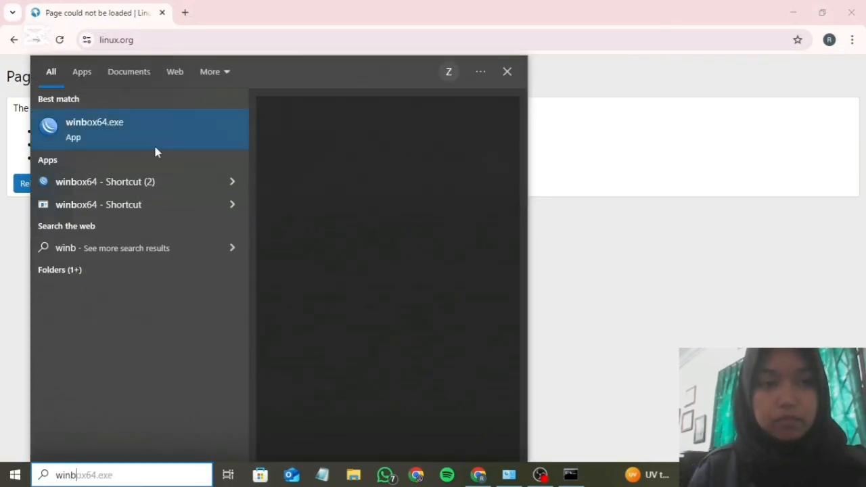
click(296, 229)
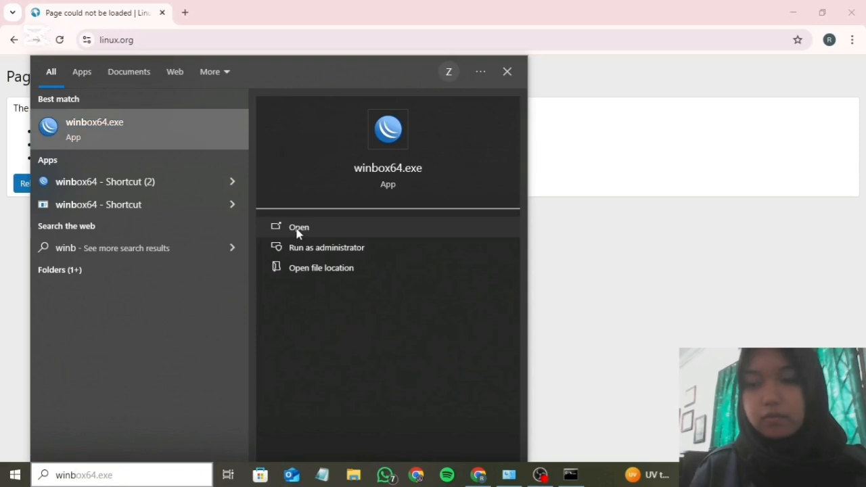